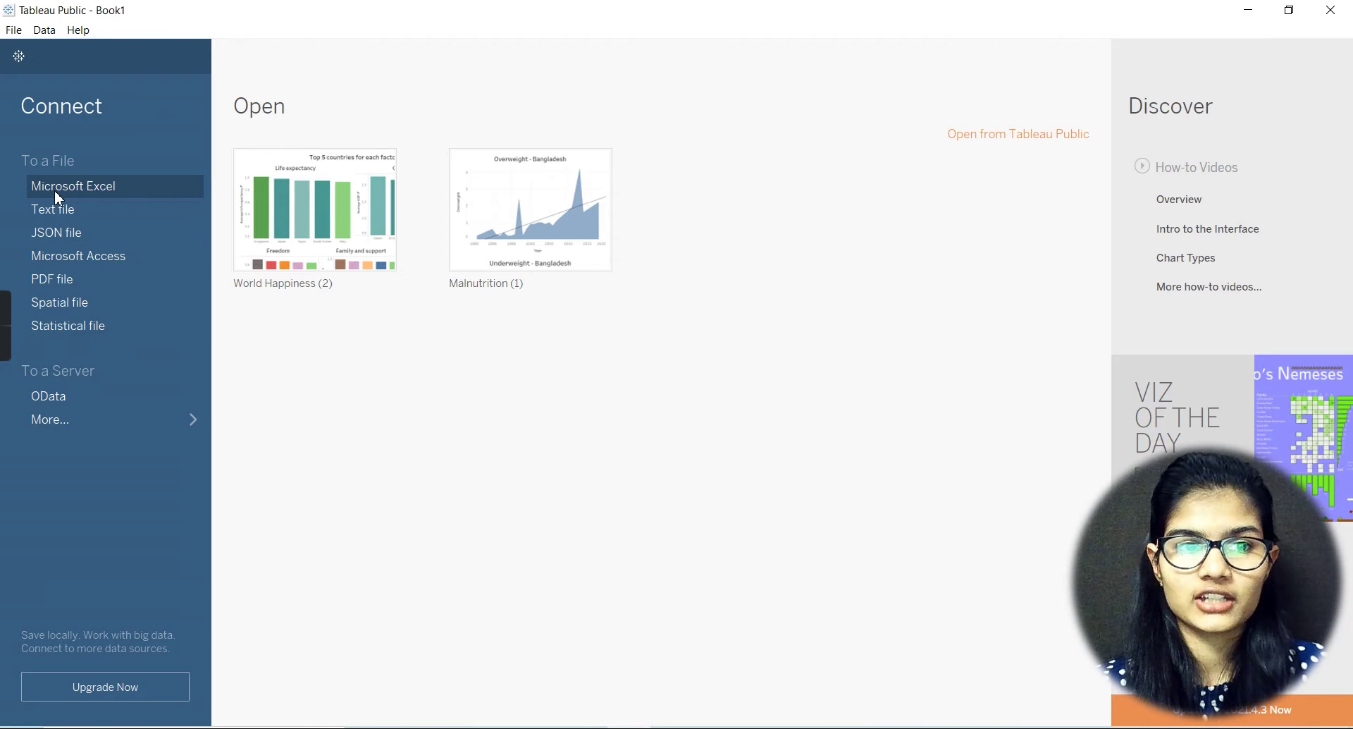
Connect to Microsoft Excel and open internet2020 from the Desktop datasets folder.
{"action": "left_click", "coordinate": [84, 189]}
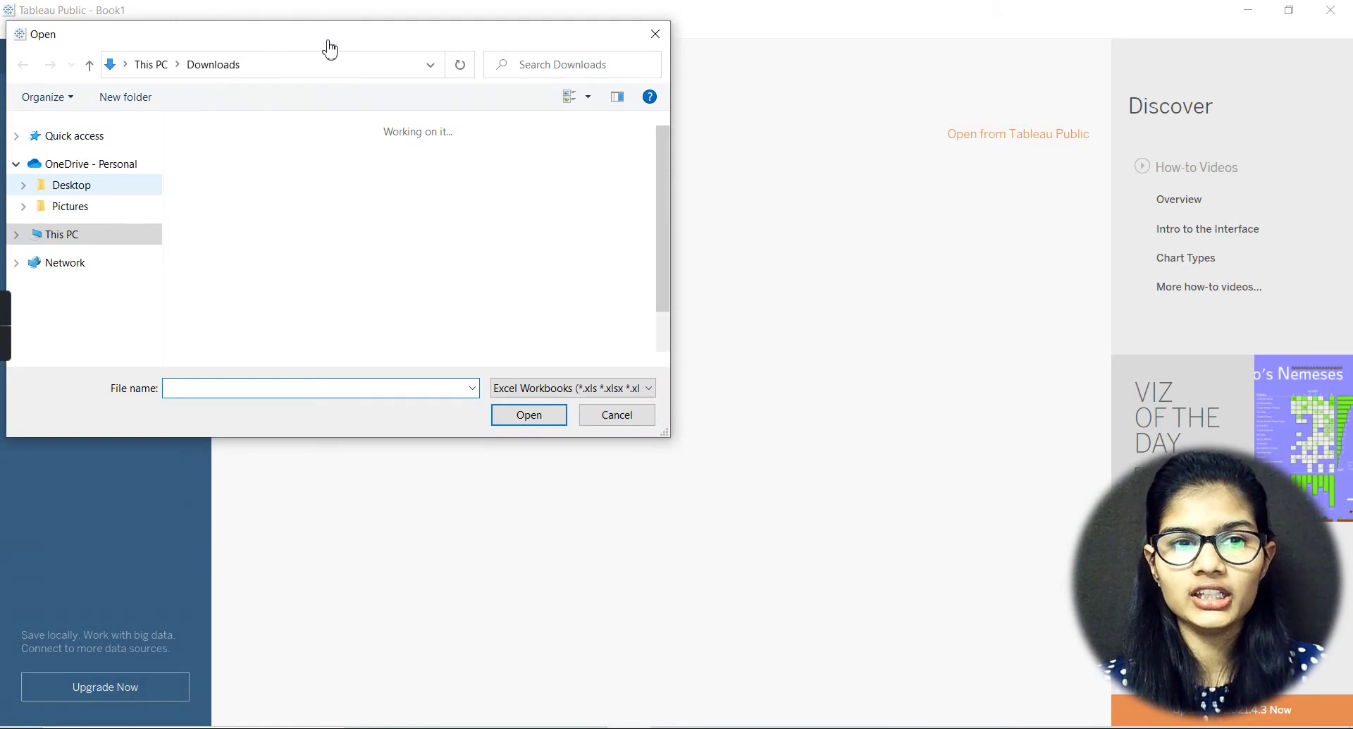
{"action": "left_click_drag", "start_coordinate": [326, 42], "coordinate": [671, 66]}
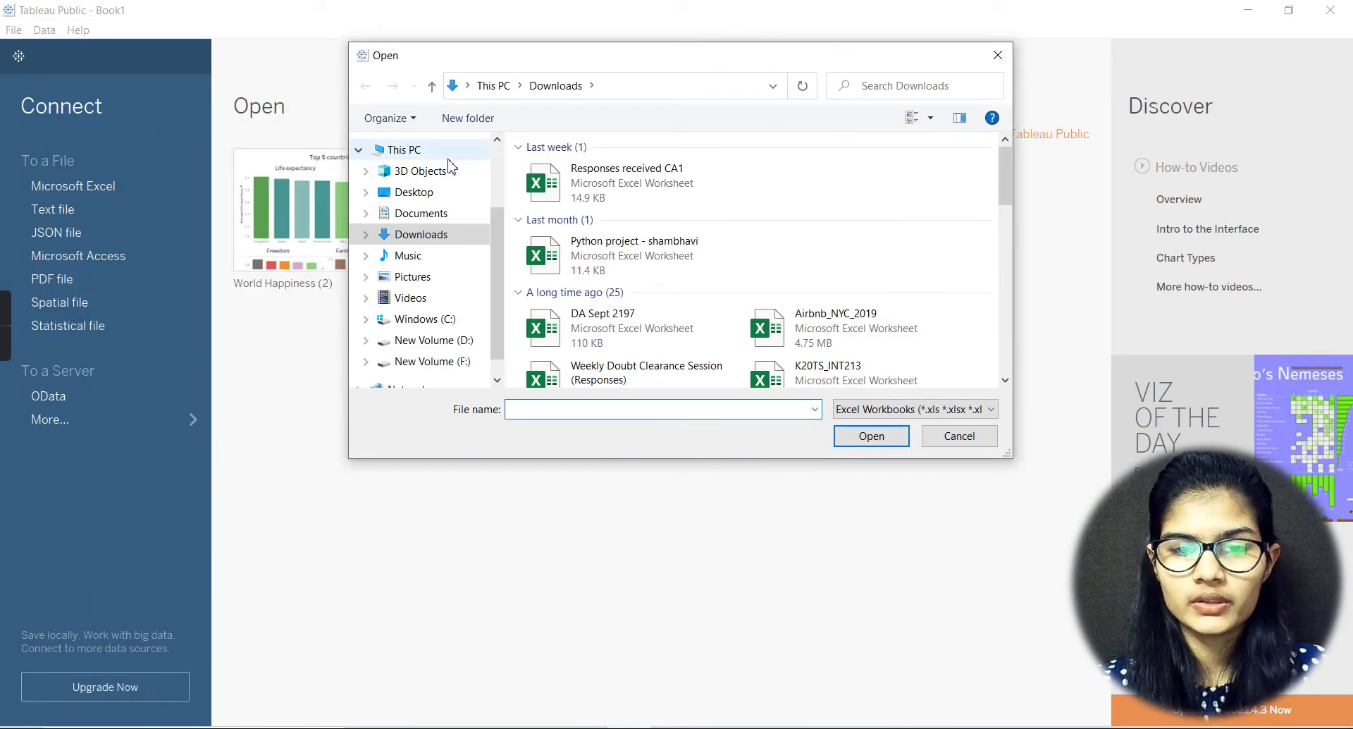
{"action": "left_click", "coordinate": [447, 194]}
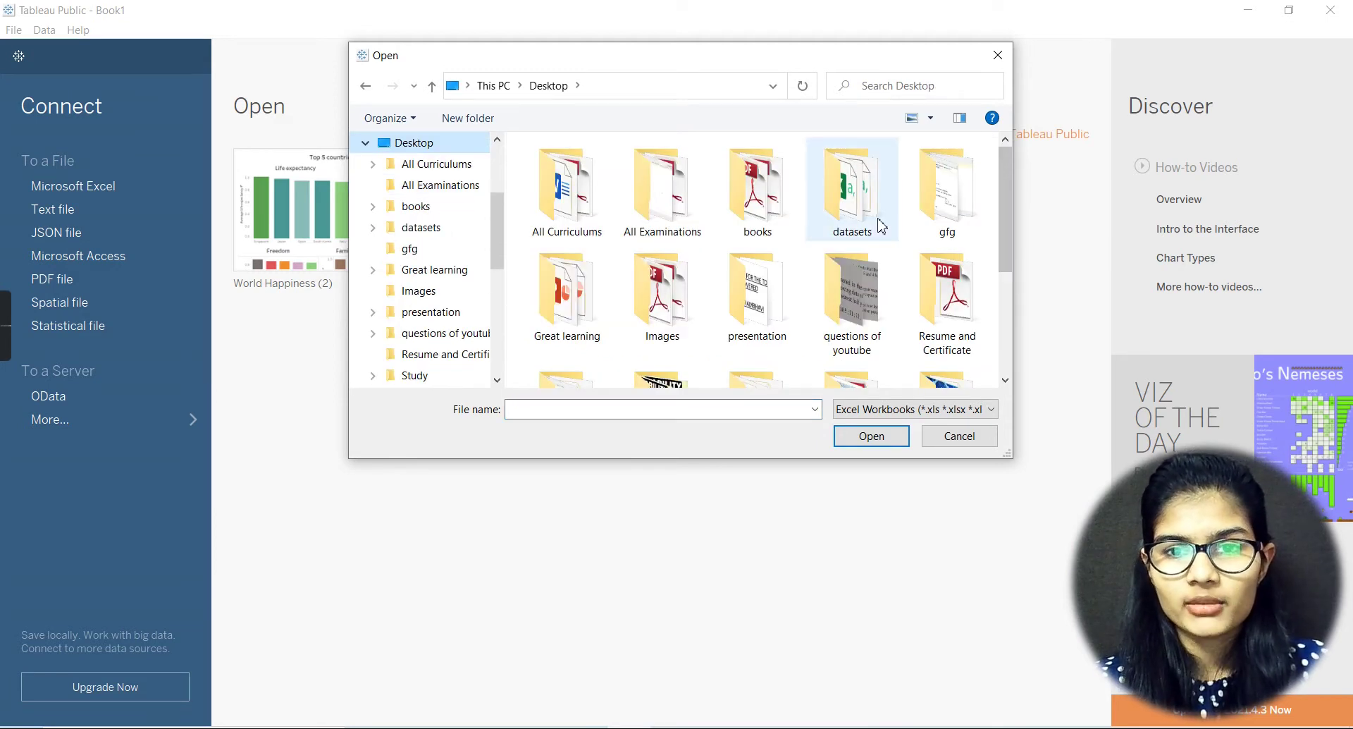
{"action": "double_click", "coordinate": [881, 225]}
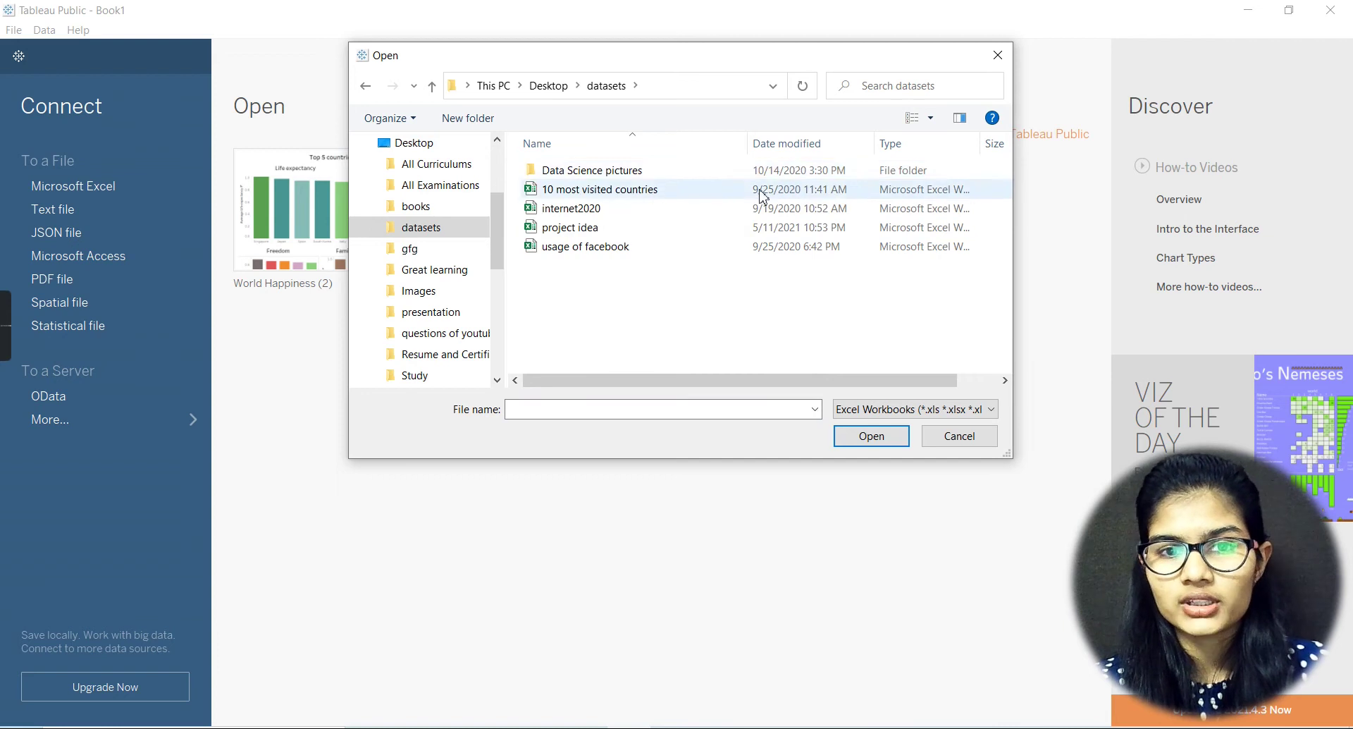
{"action": "left_click", "coordinate": [671, 212]}
{"action": "left_click", "coordinate": [879, 438]}
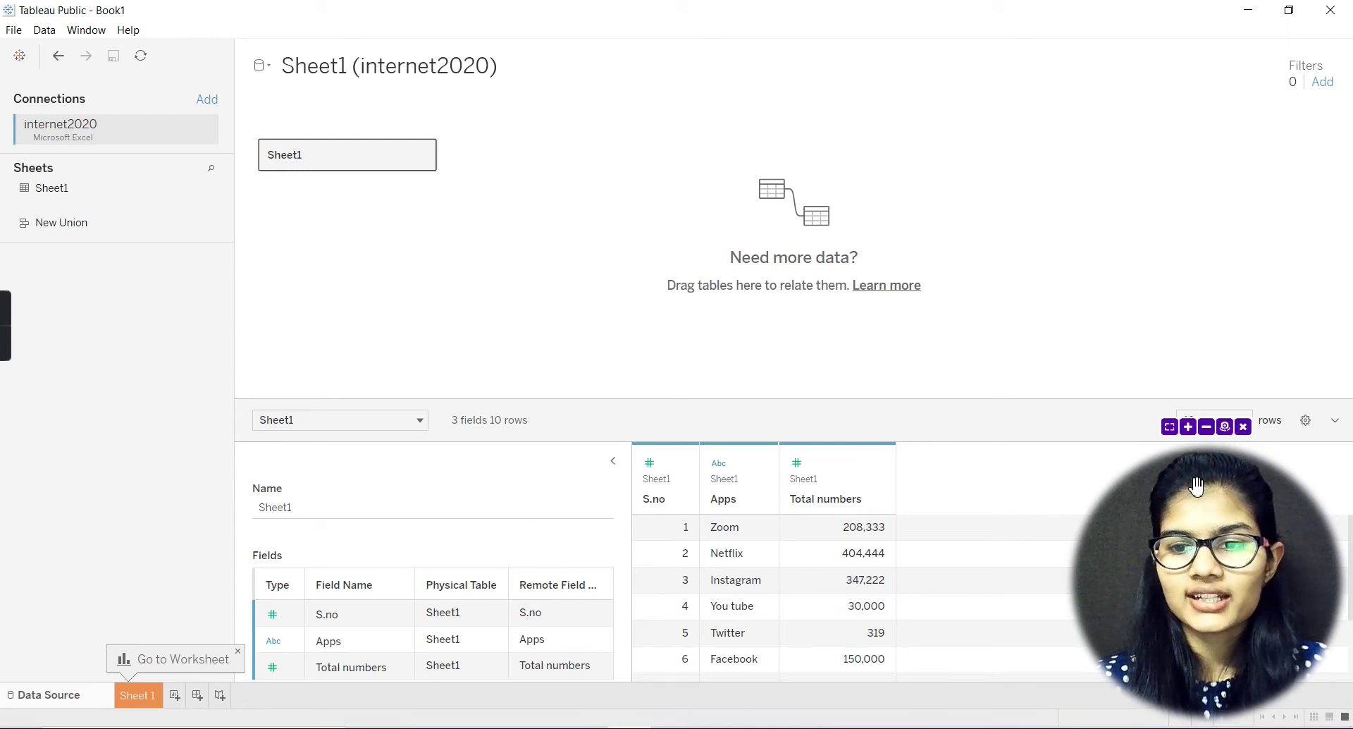
Scroll the Sheet1 preview grid to review the S.no, Apps and Total numbers rows.
{"action": "left_click_drag", "start_coordinate": [1351, 556], "coordinate": [1351, 474]}
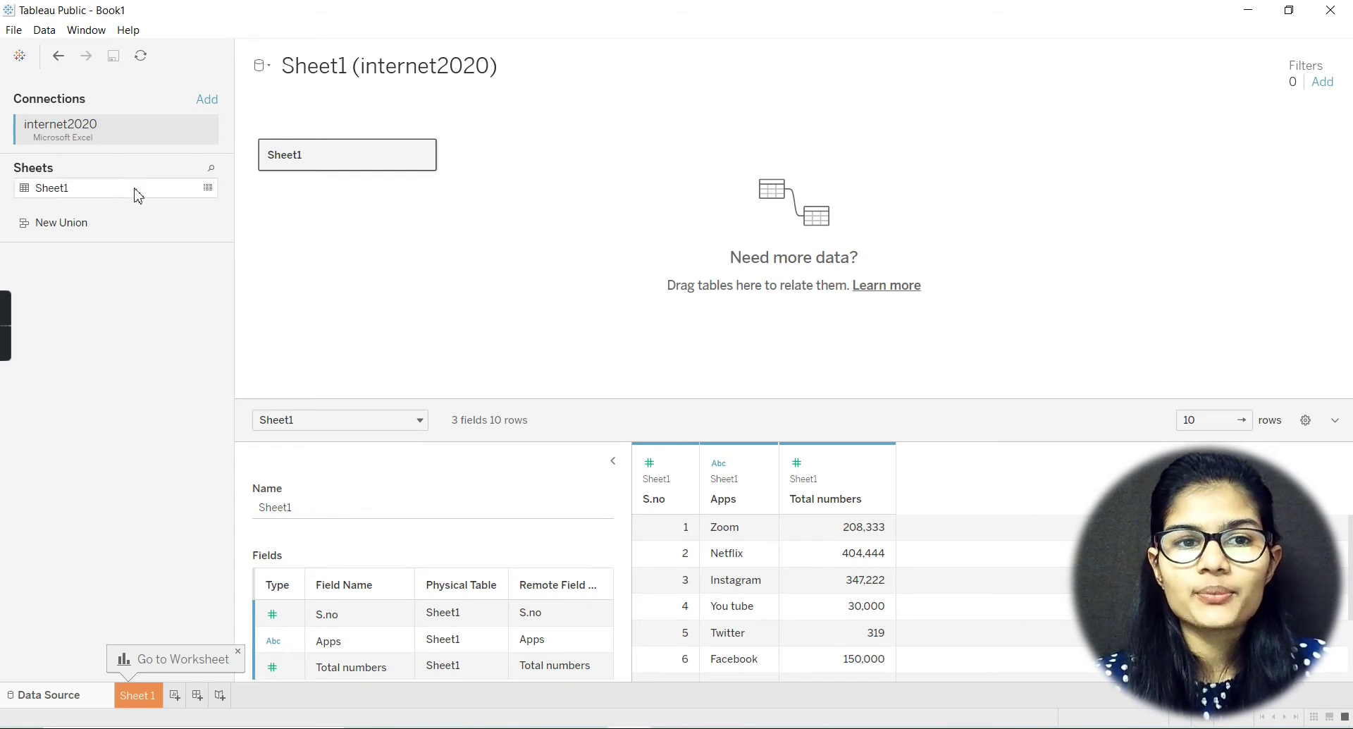
Add the 10 most visited countries workbook from datasets as a second Excel connection.
{"action": "left_click", "coordinate": [209, 102]}
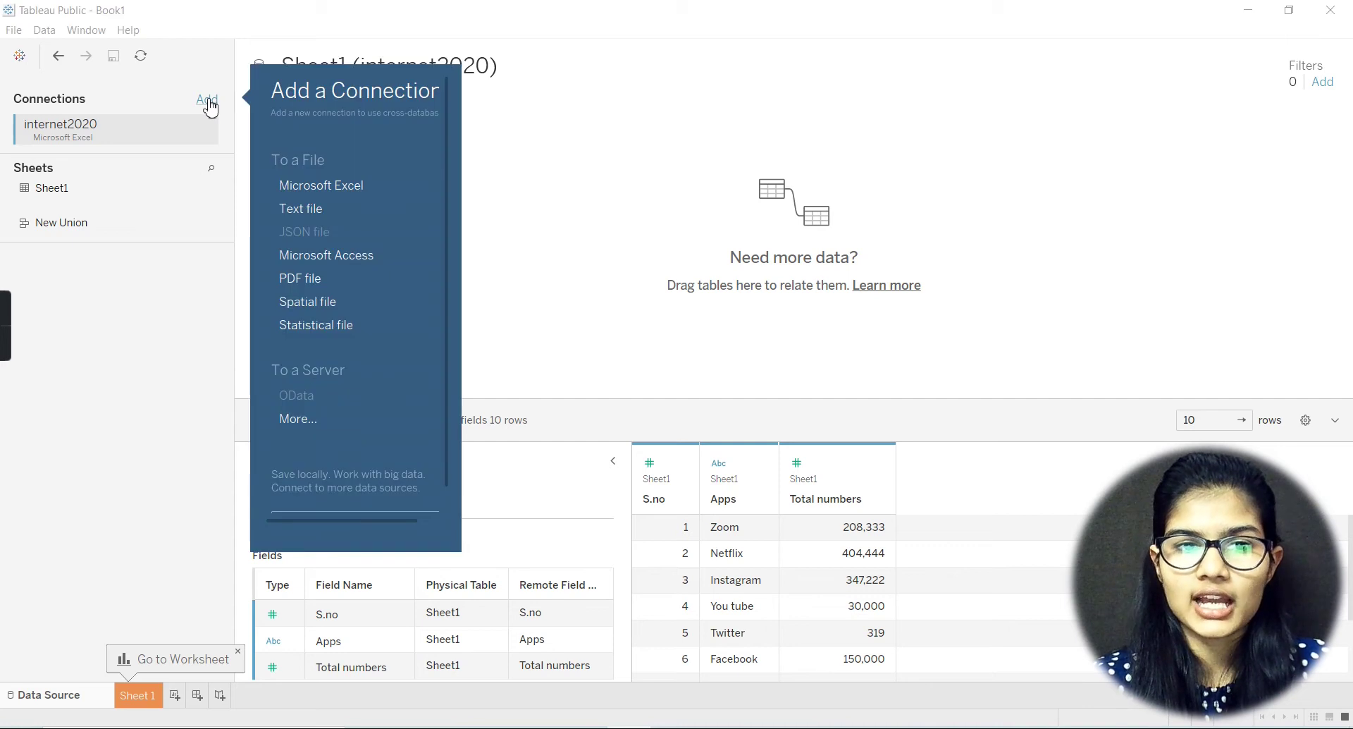
{"action": "left_click", "coordinate": [304, 188]}
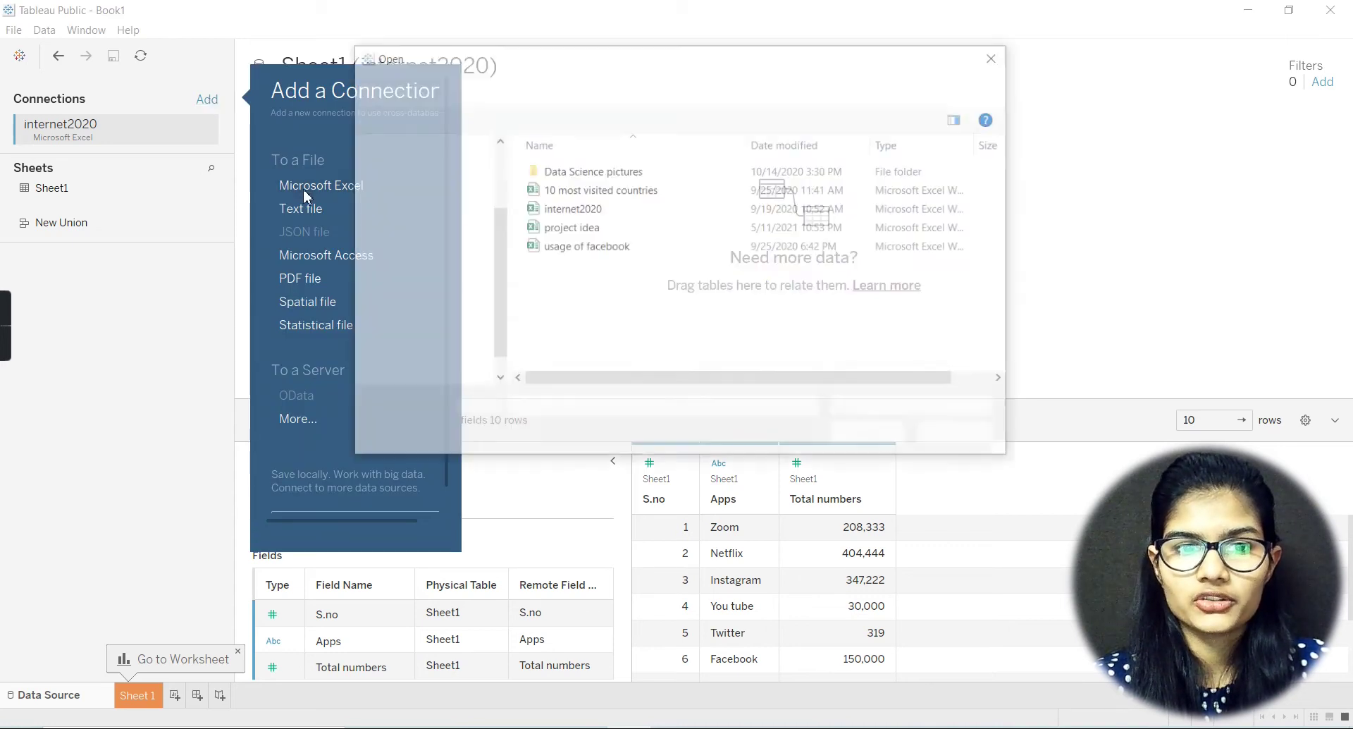
{"action": "left_click", "coordinate": [647, 246]}
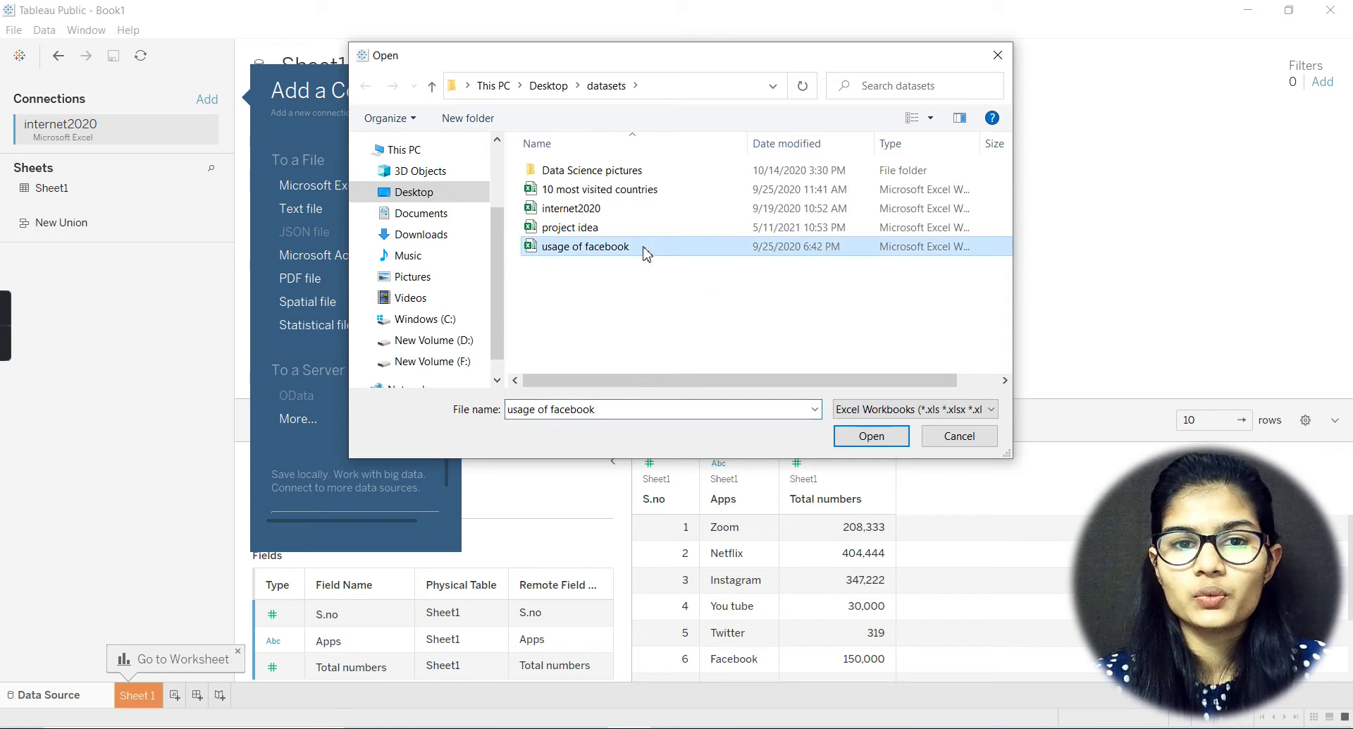
{"action": "left_click", "coordinate": [661, 190]}
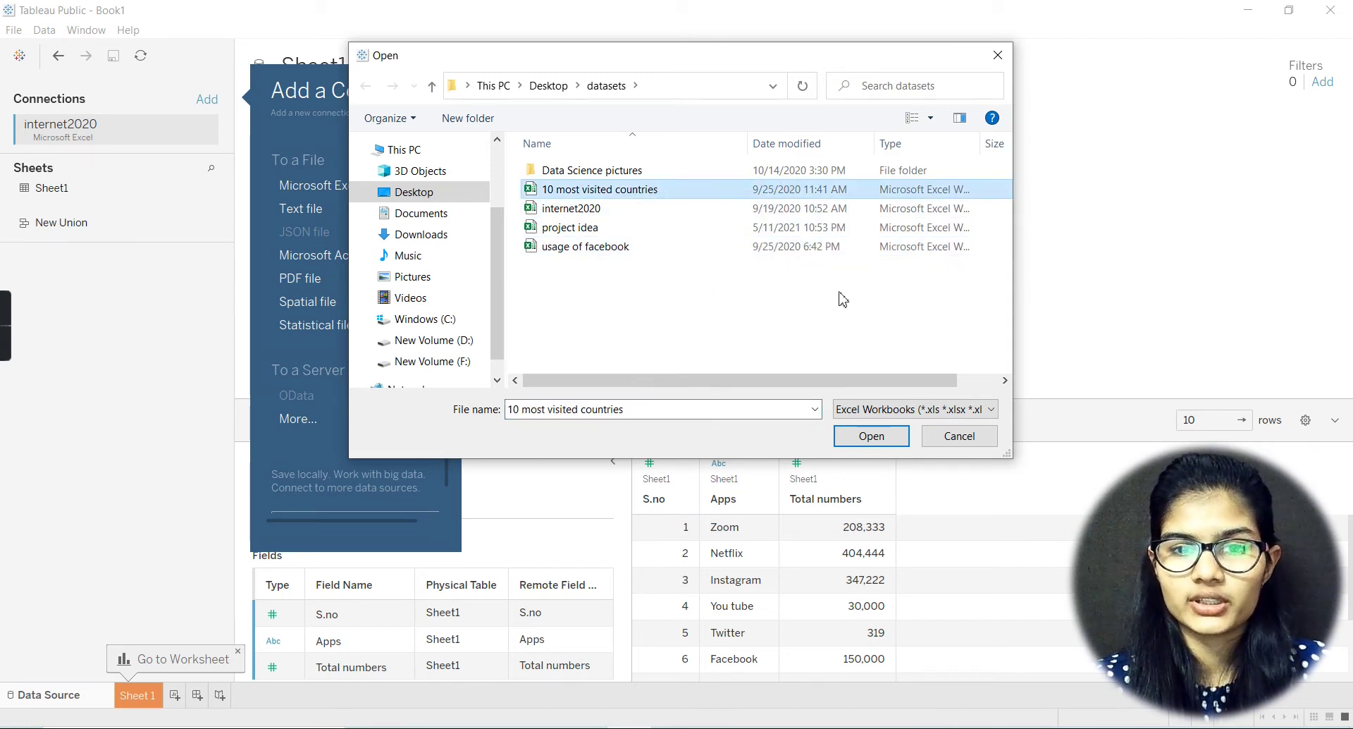
{"action": "left_click", "coordinate": [872, 436]}
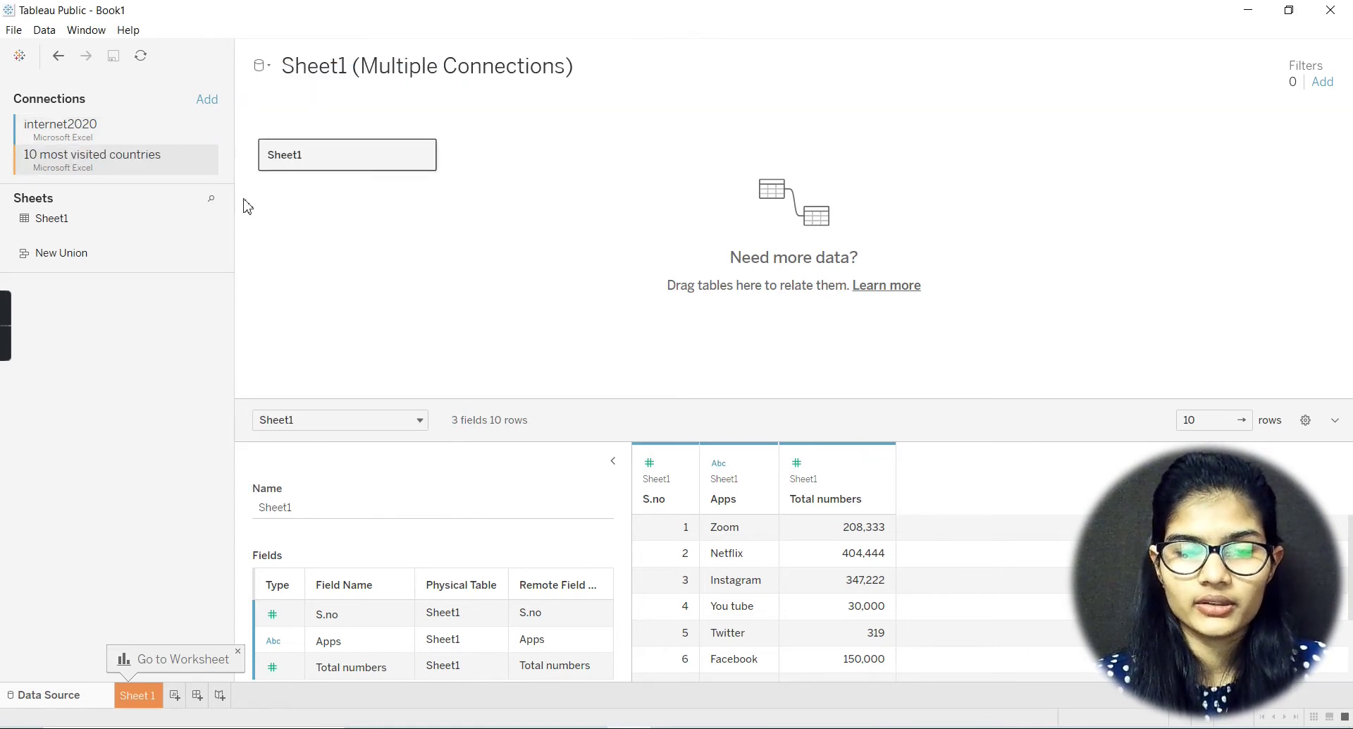
{"action": "double_click", "coordinate": [82, 167]}
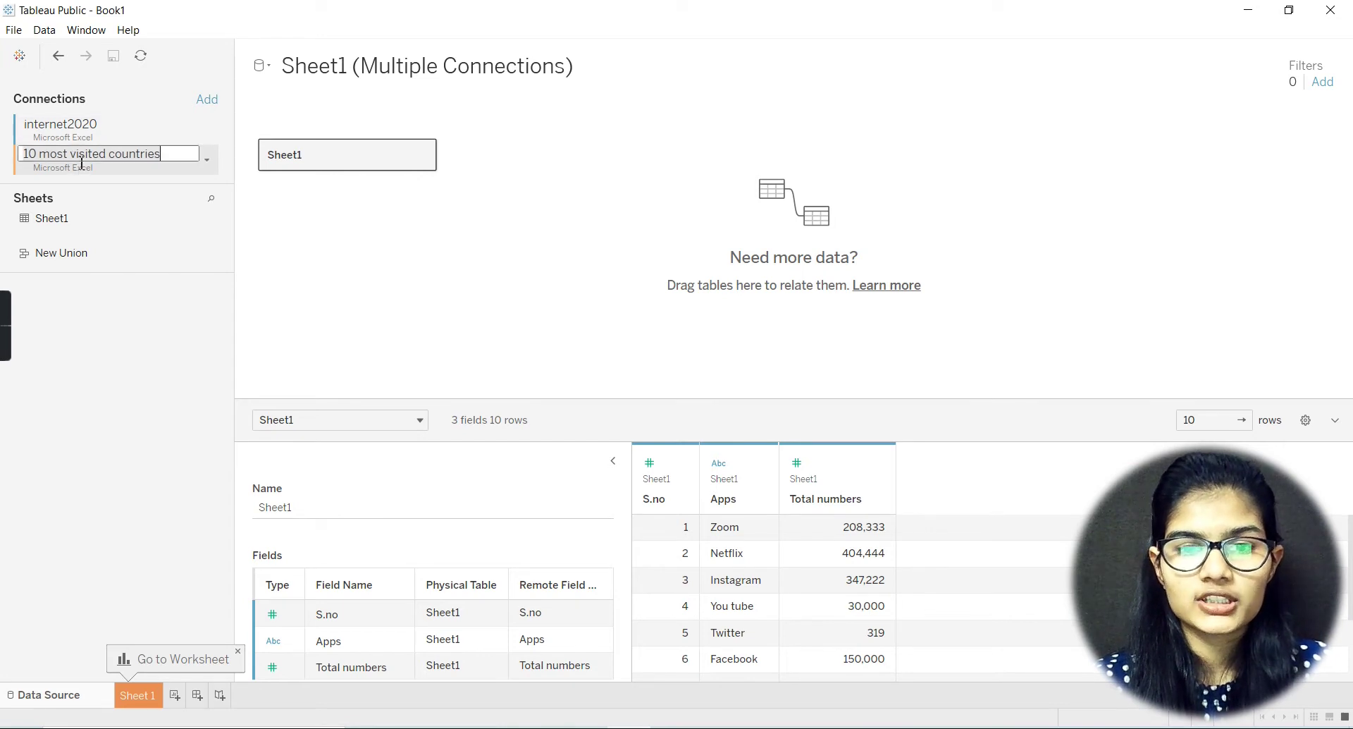
{"action": "left_click", "coordinate": [164, 297]}
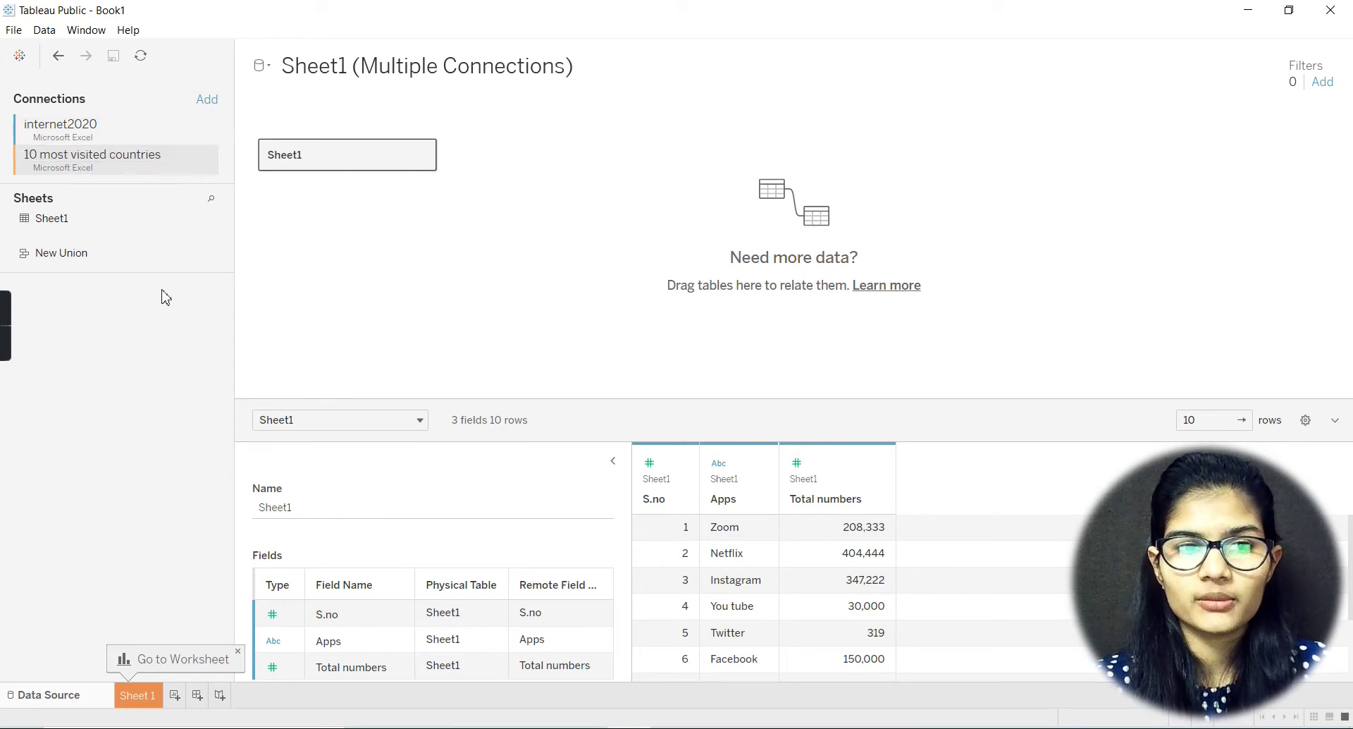
{"action": "left_click", "coordinate": [205, 165]}
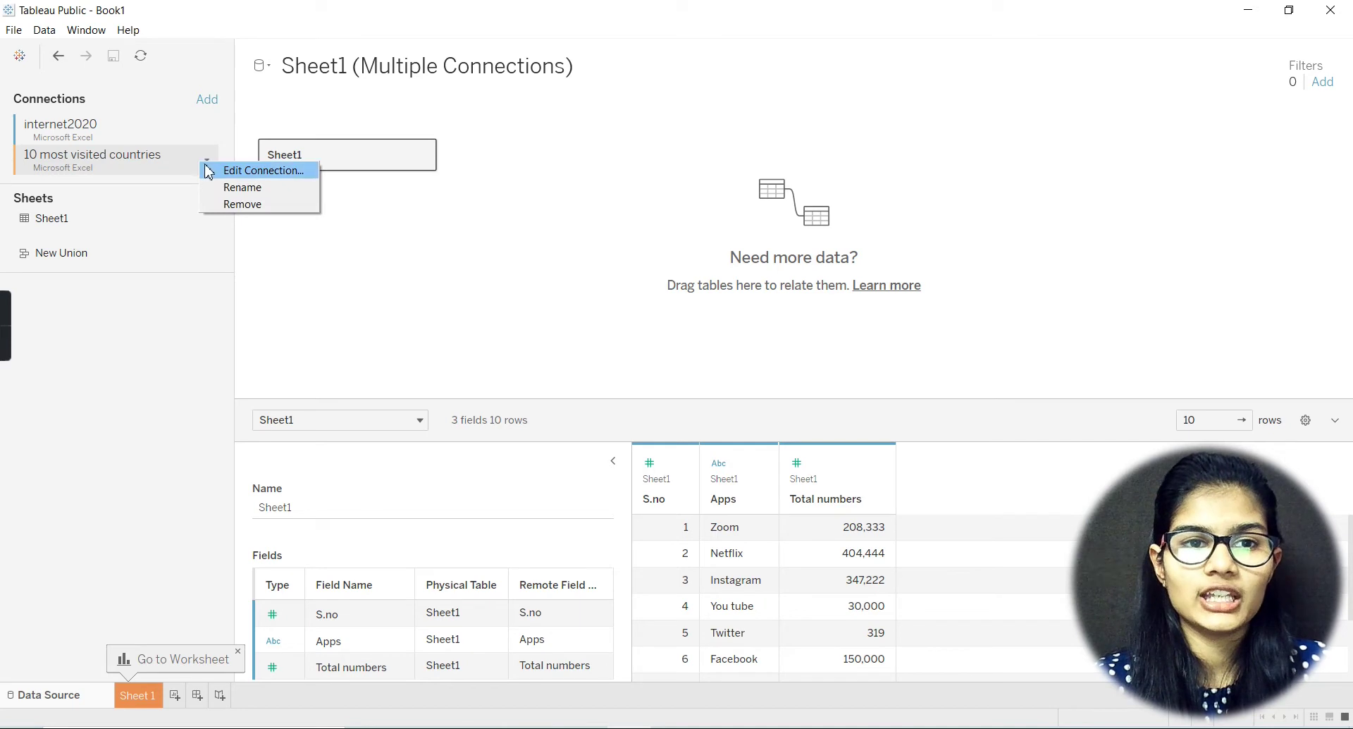
{"action": "left_click", "coordinate": [411, 312]}
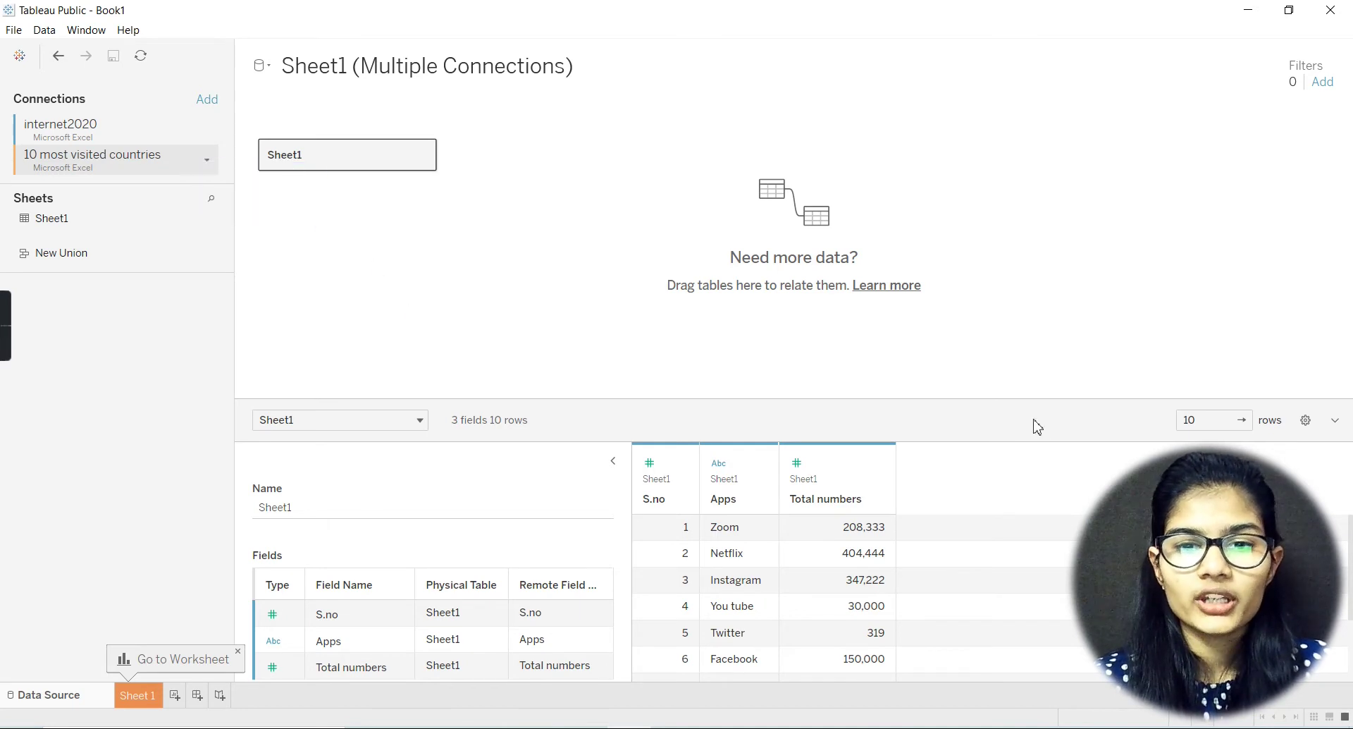
{"action": "scroll", "coordinate": [1350, 620], "scroll_direction": "down", "scroll_amount": 2}
{"action": "scroll", "coordinate": [1349, 621], "scroll_direction": "up", "scroll_amount": 2}
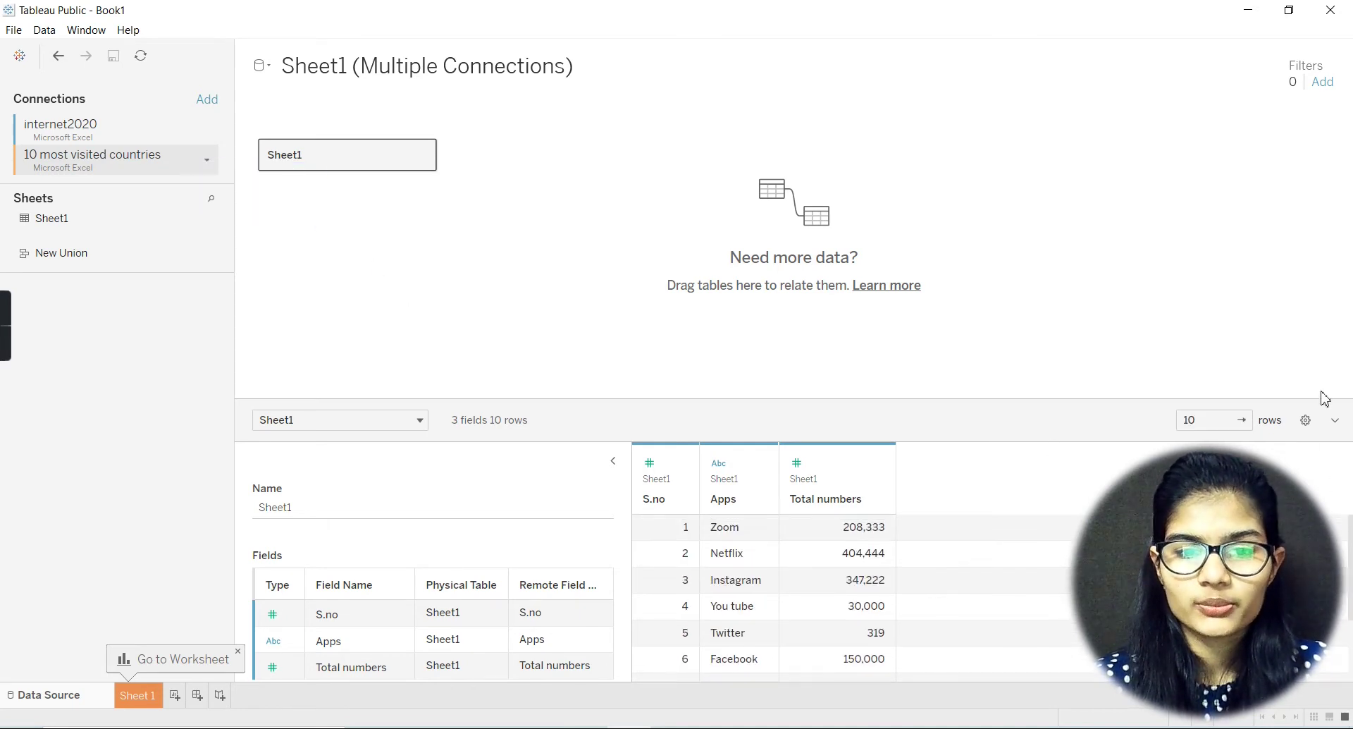
{"action": "left_click", "coordinate": [413, 421]}
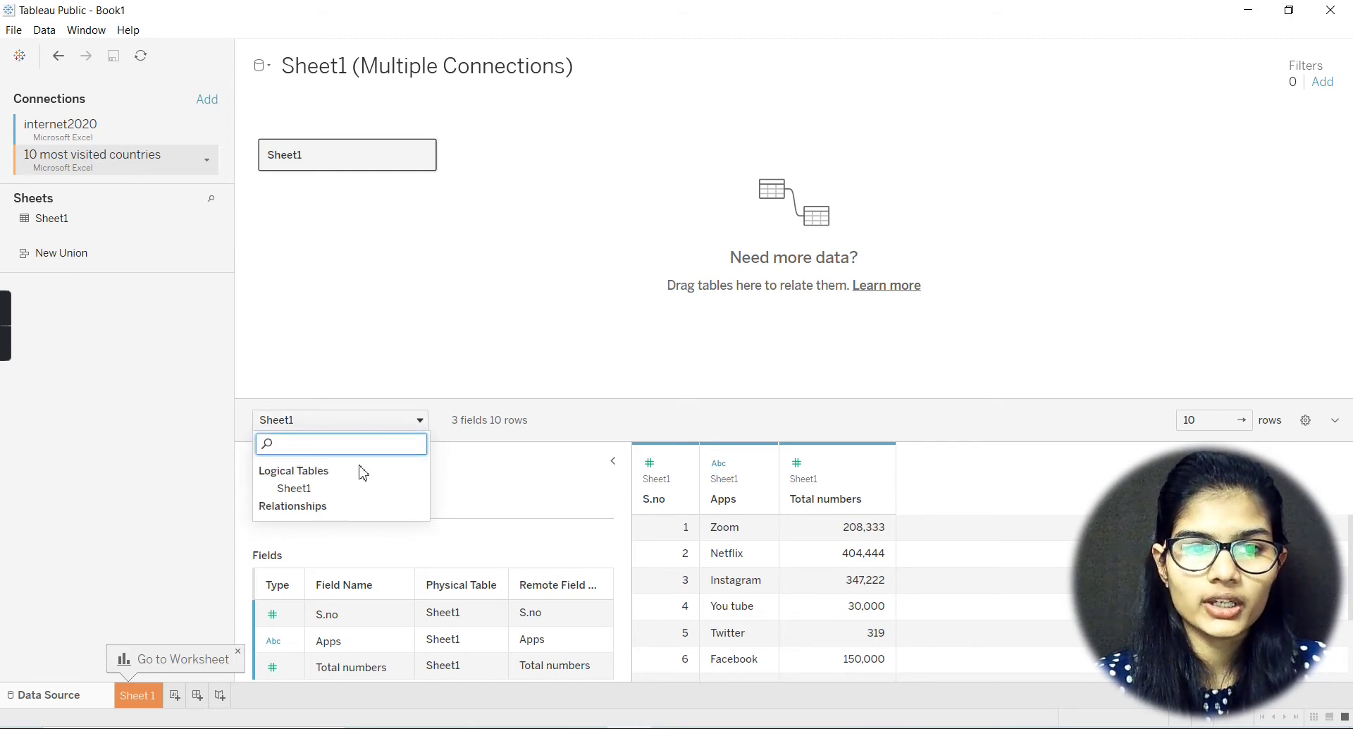
{"action": "left_click", "coordinate": [377, 383]}
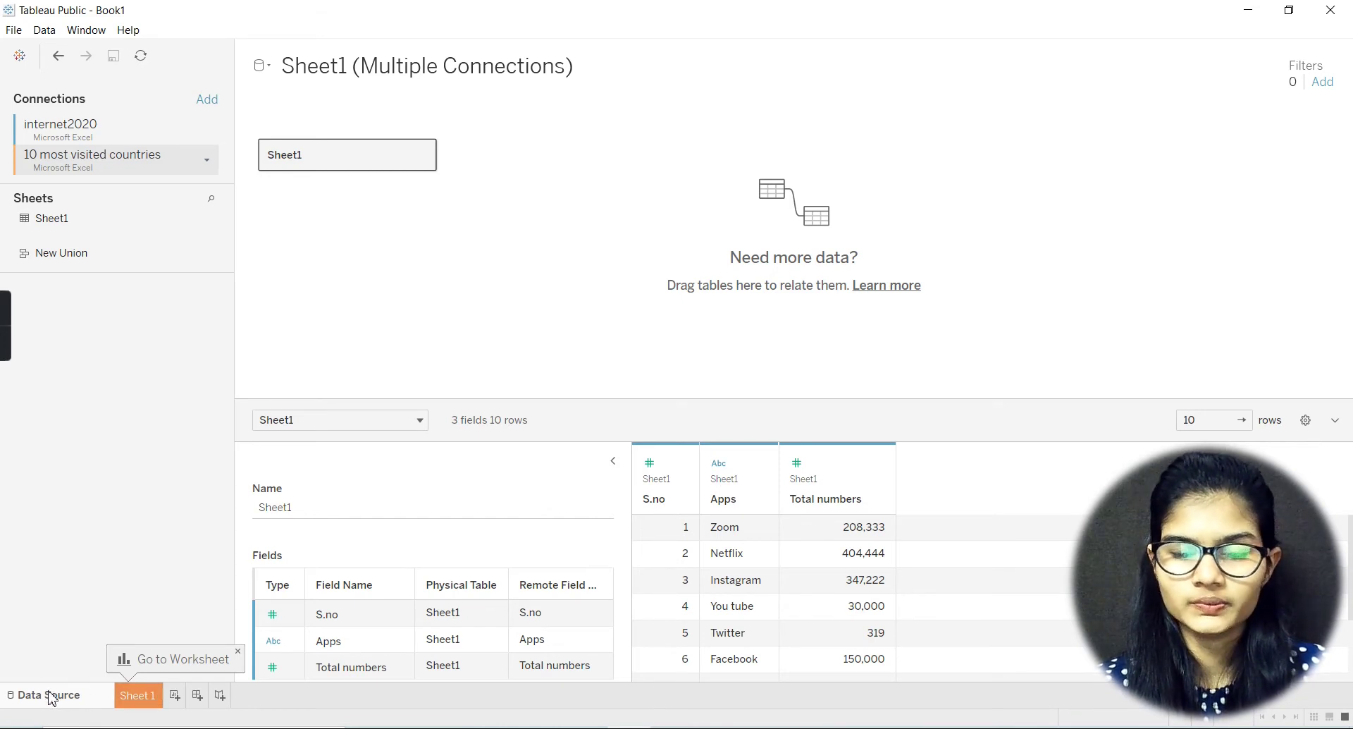
{"action": "left_click", "coordinate": [177, 698]}
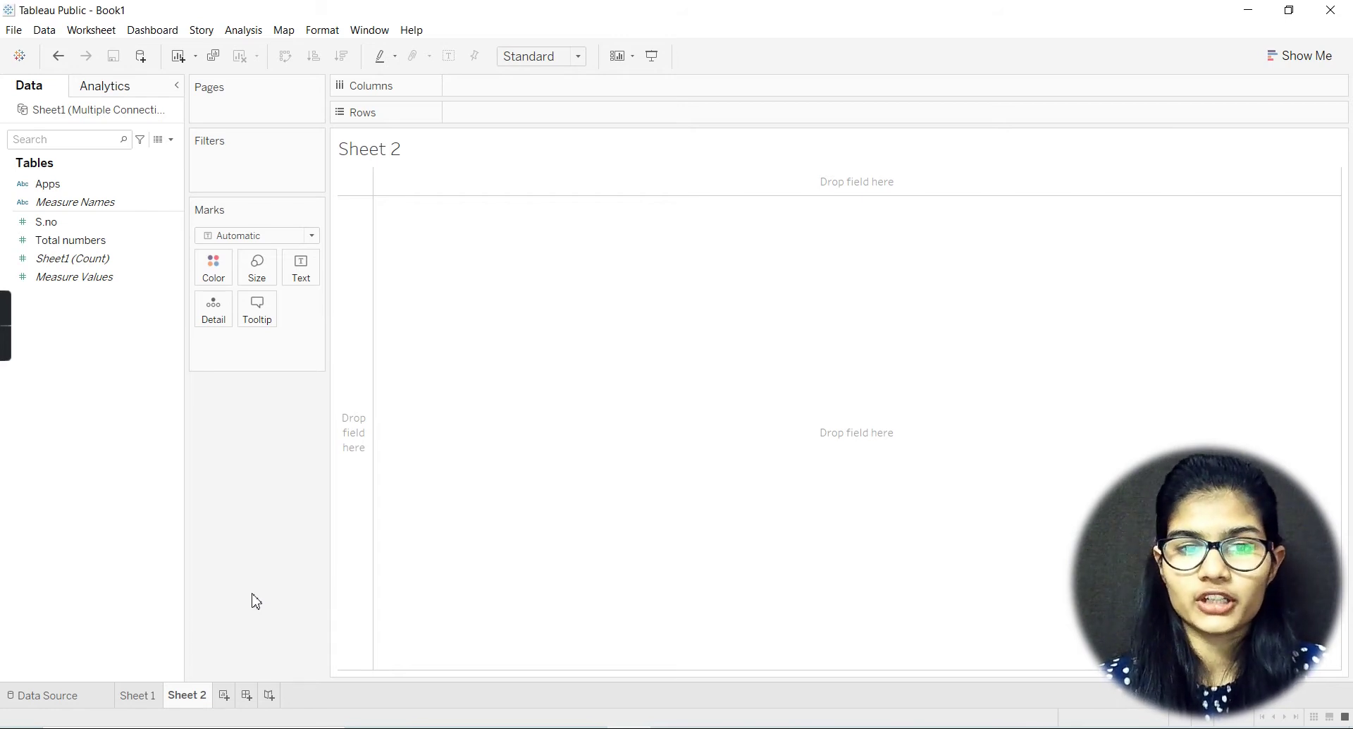
Create a new dashboard, Dashboard 1, listing Sheet 1 and Sheet 2.
{"action": "left_click", "coordinate": [247, 696]}
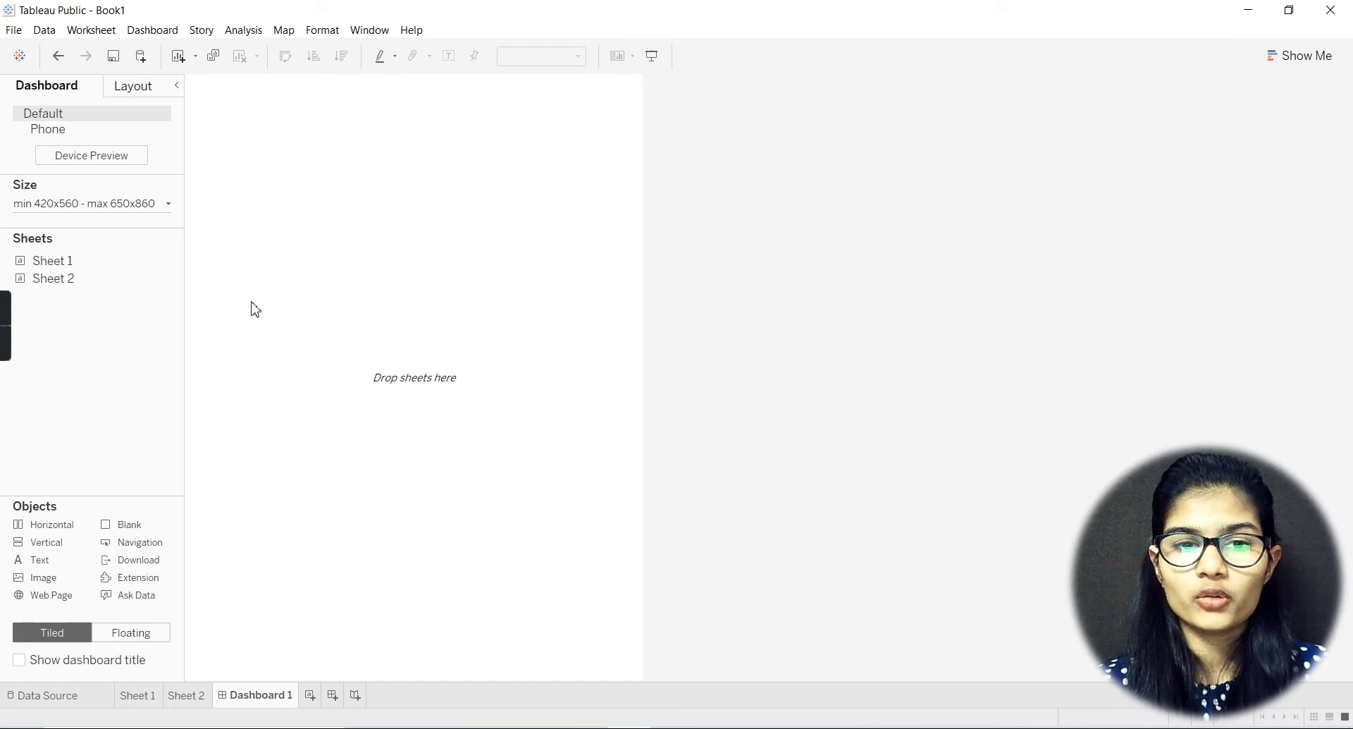
Switch to Sheet 2, then return to the empty Dashboard 1.
{"action": "left_click", "coordinate": [185, 697]}
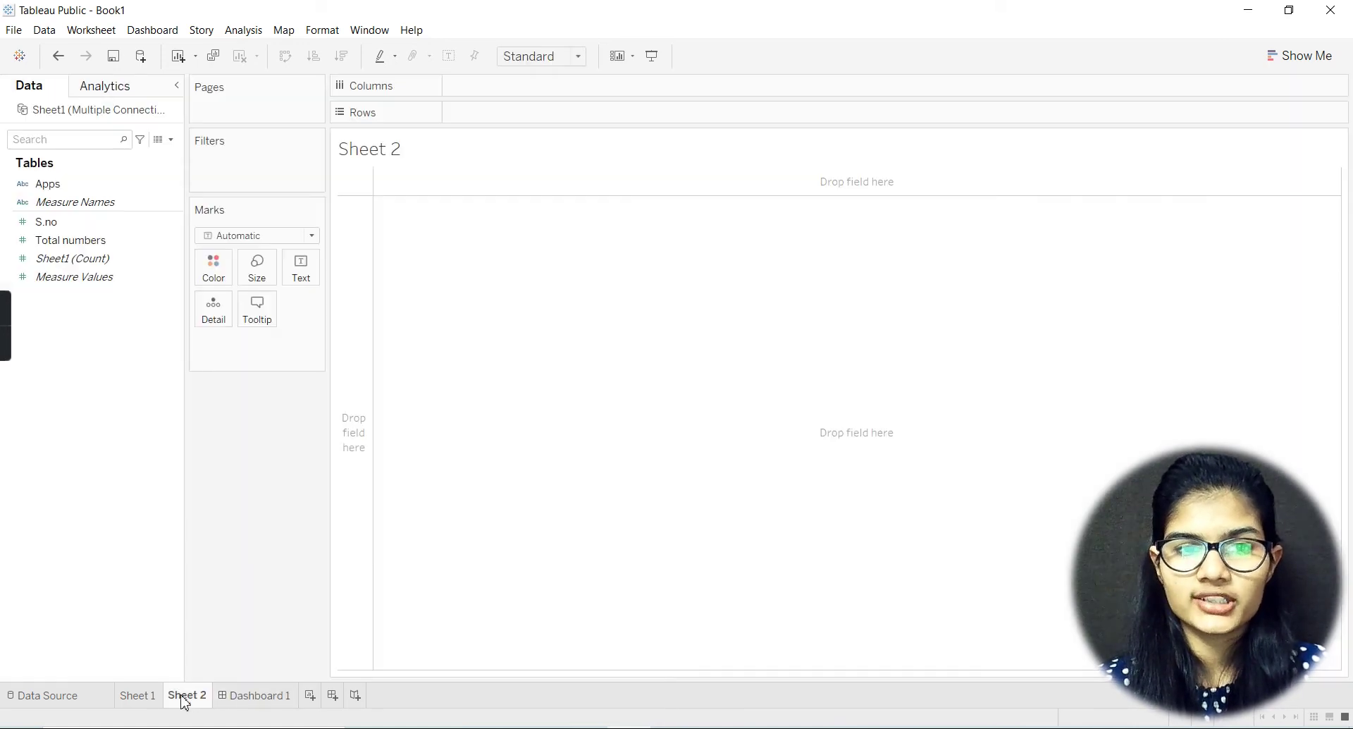
{"action": "left_click", "coordinate": [255, 697]}
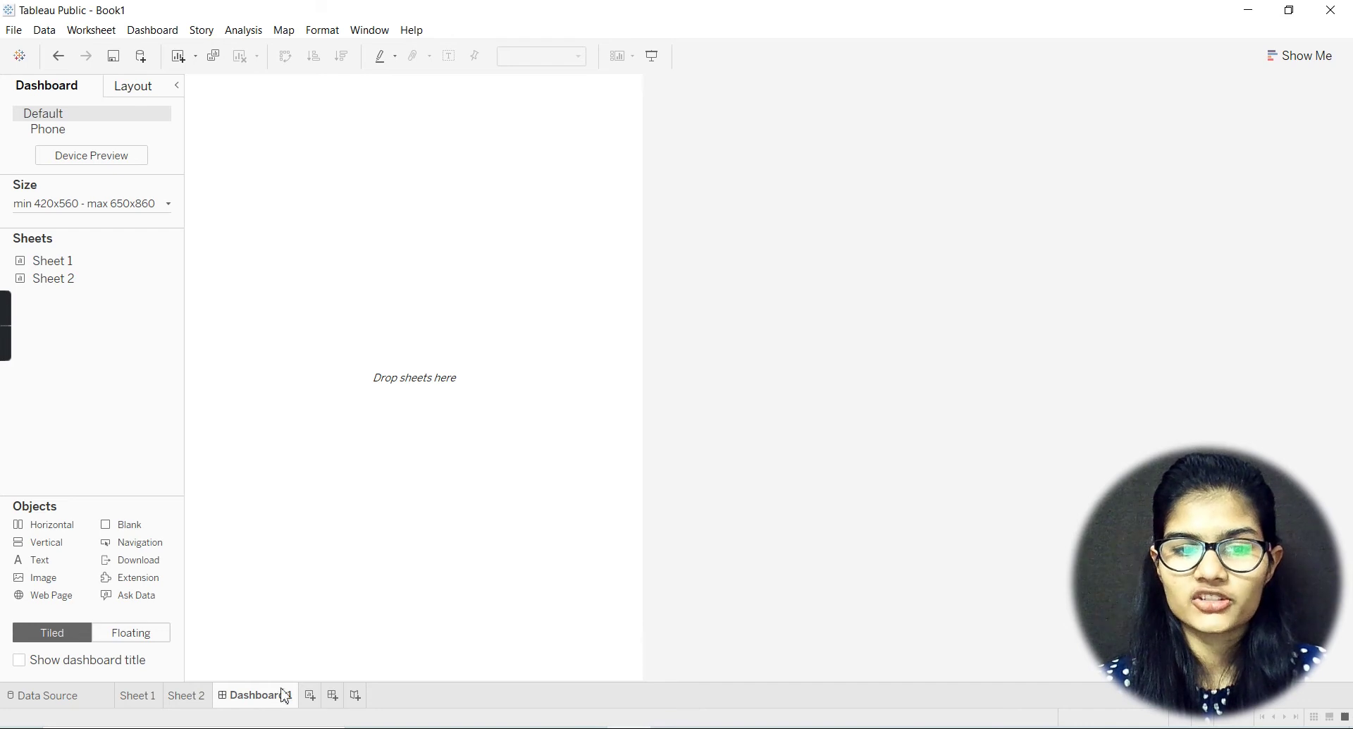
{"action": "mouse_move", "coordinate": [188, 702]}
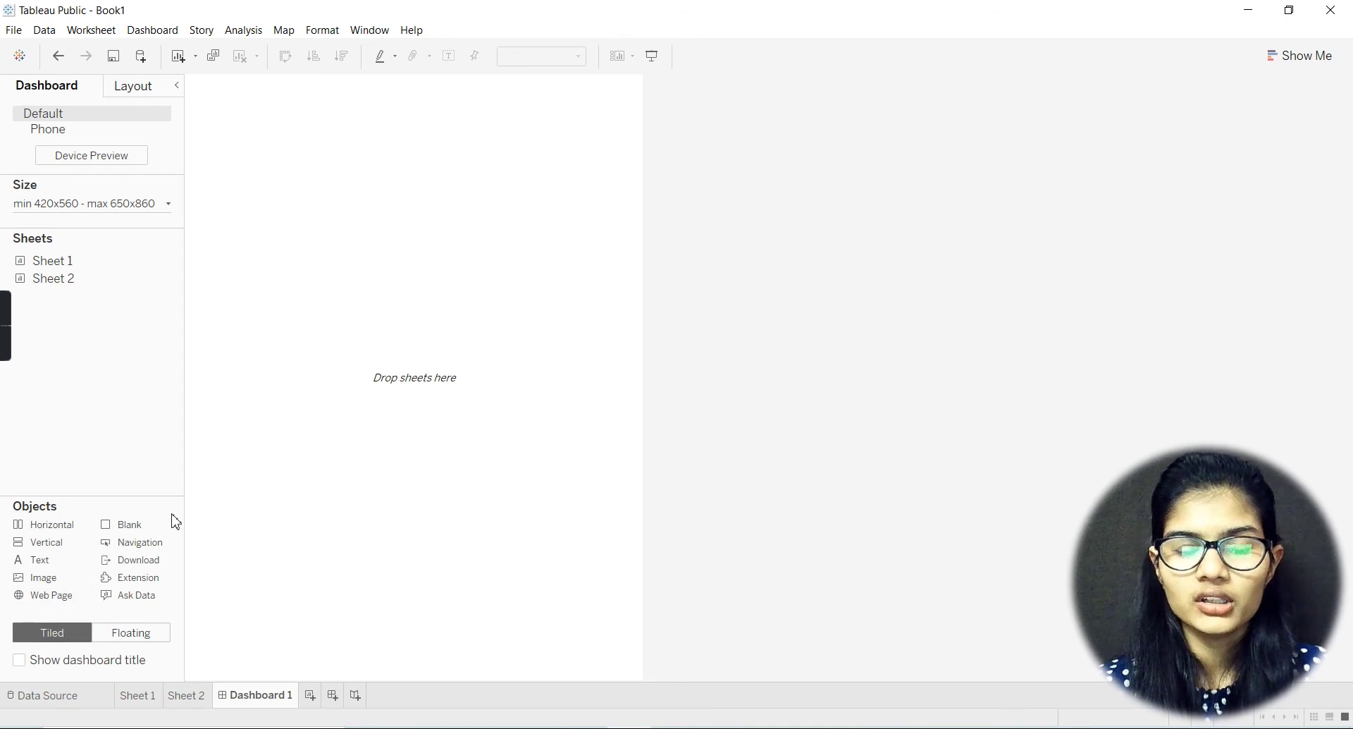
{"action": "left_click", "coordinate": [116, 632]}
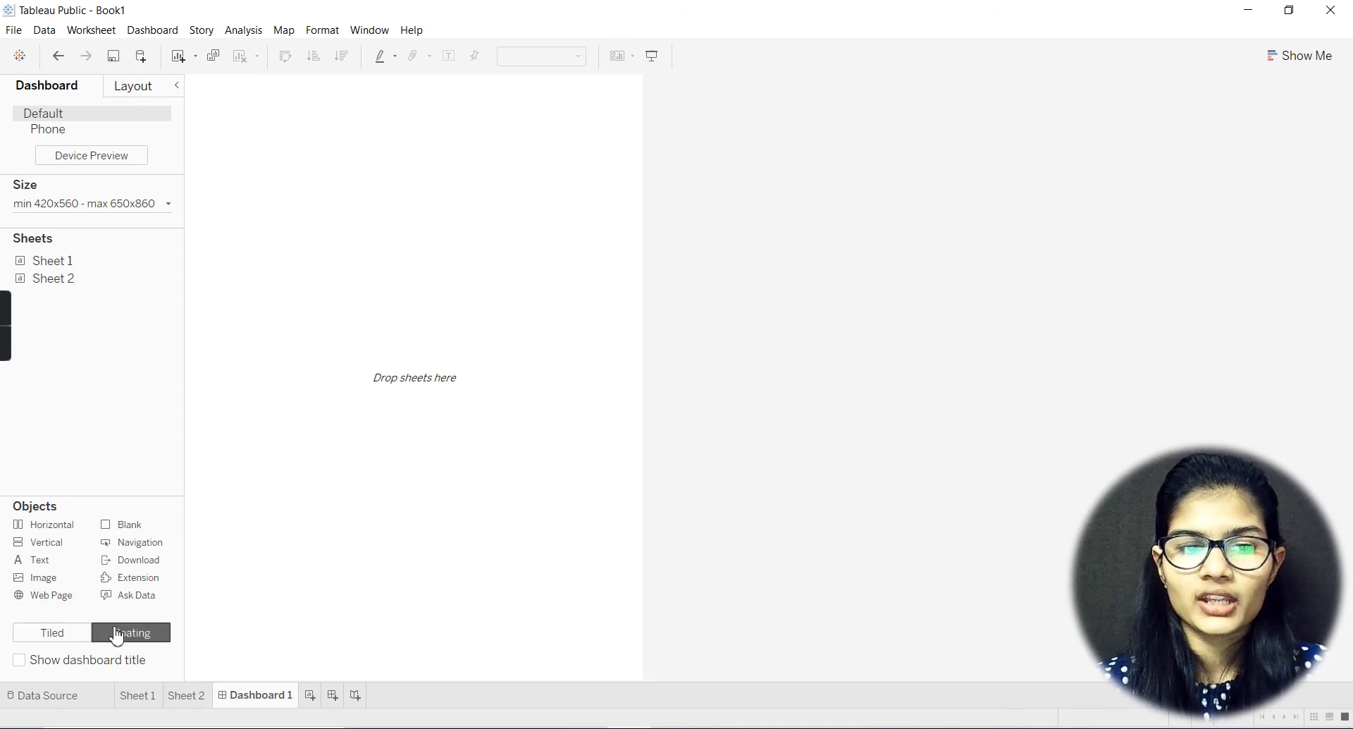
{"action": "left_click", "coordinate": [48, 632]}
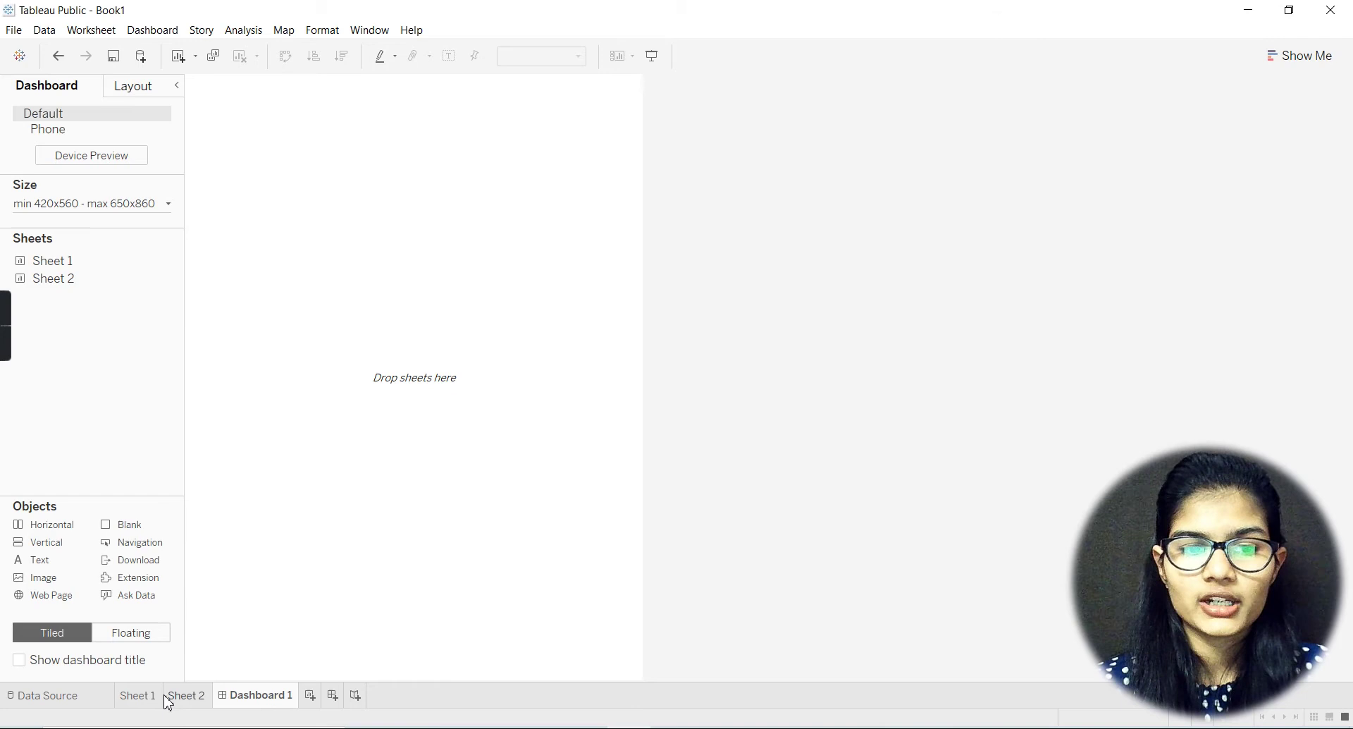
{"action": "left_click", "coordinate": [192, 697]}
Drag the Sheet1 (Count) field toward the Marks card on Sheet 2.
{"action": "left_click_drag", "start_coordinate": [78, 258], "coordinate": [213, 275]}
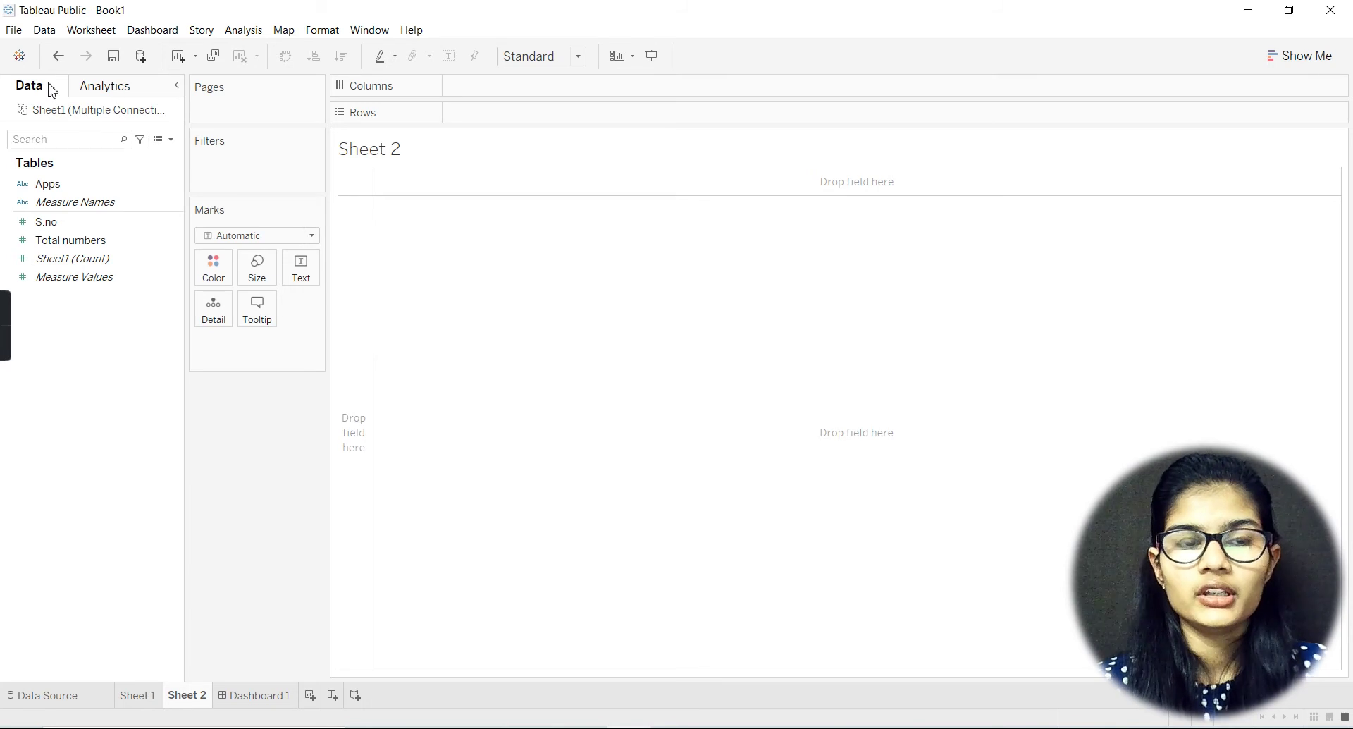
Look over the Analytics pane, return to the Data pane, and bring up the File menu.
{"action": "left_click", "coordinate": [128, 93]}
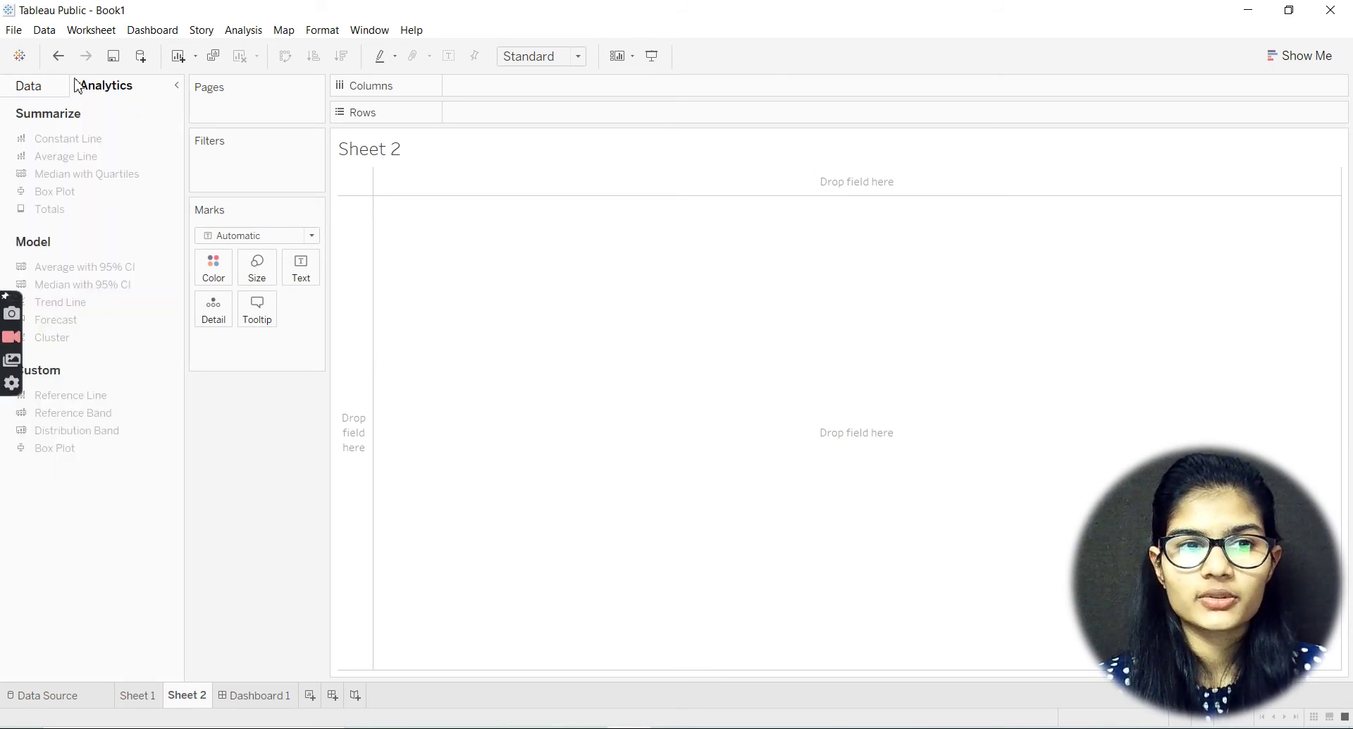
{"action": "left_click", "coordinate": [31, 88]}
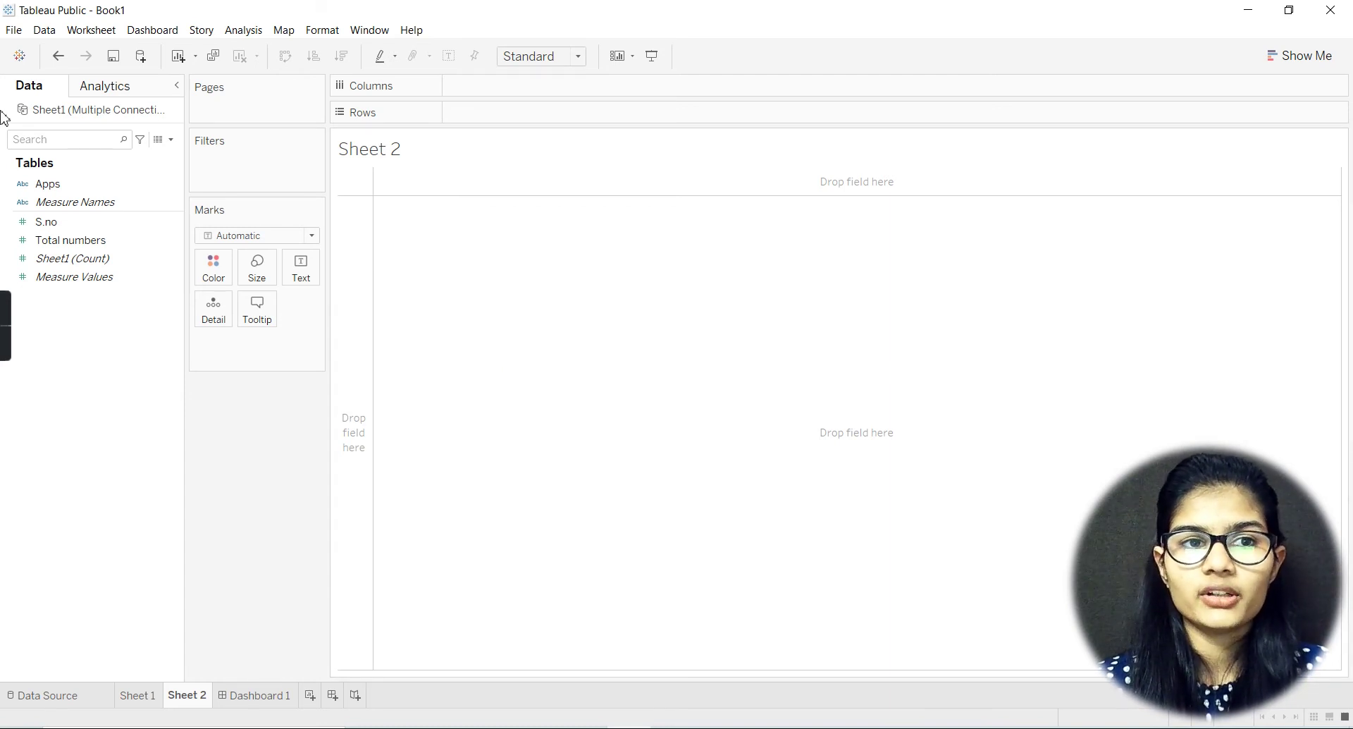
{"action": "left_click", "coordinate": [14, 30]}
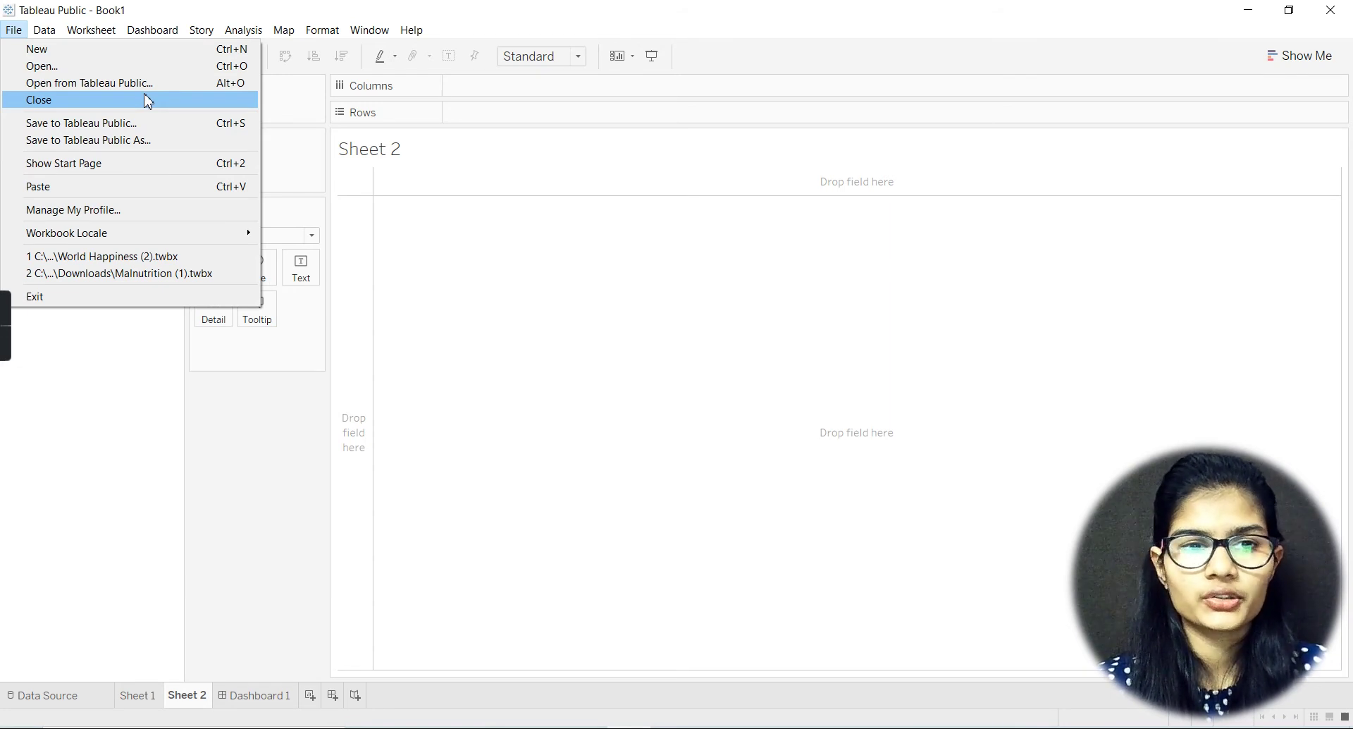
Dismiss the File menu and browse the Data, Worksheet, Dashboard and Story menus.
{"action": "left_click", "coordinate": [225, 504]}
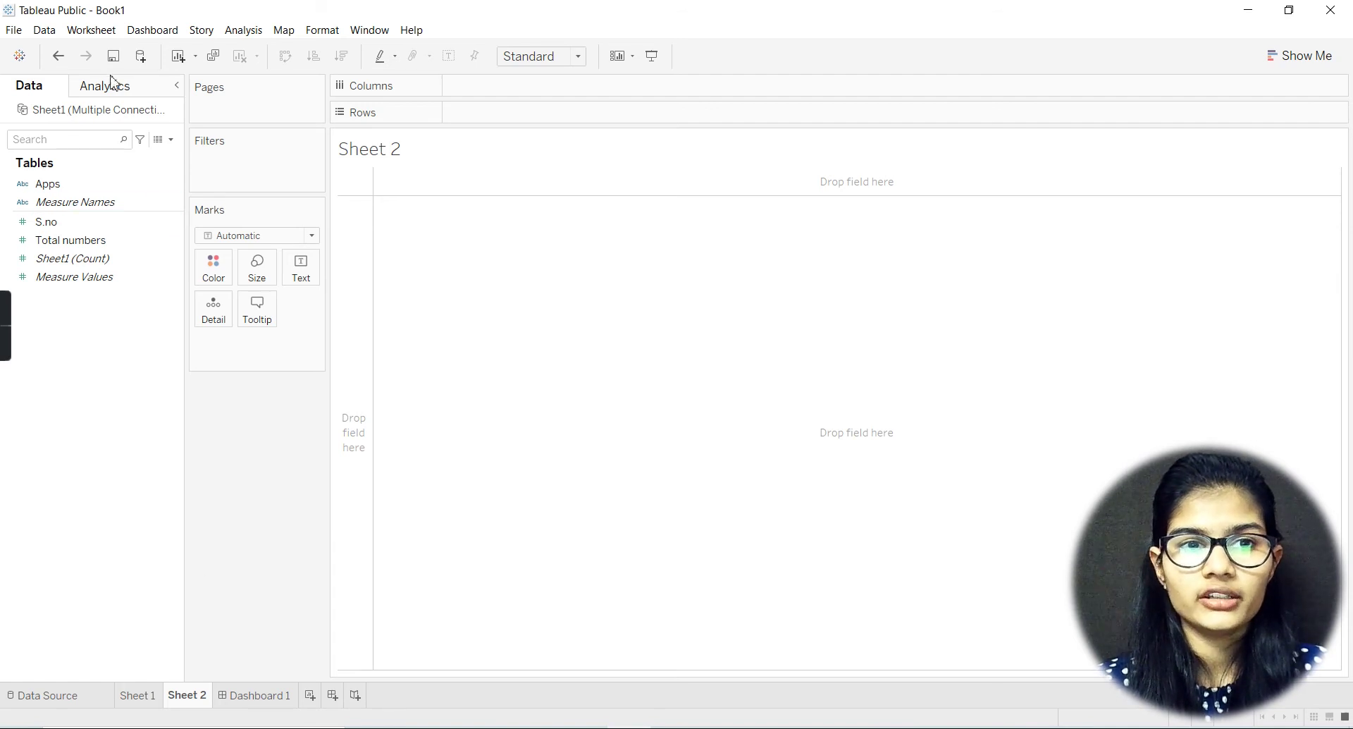
{"action": "left_click", "coordinate": [45, 30]}
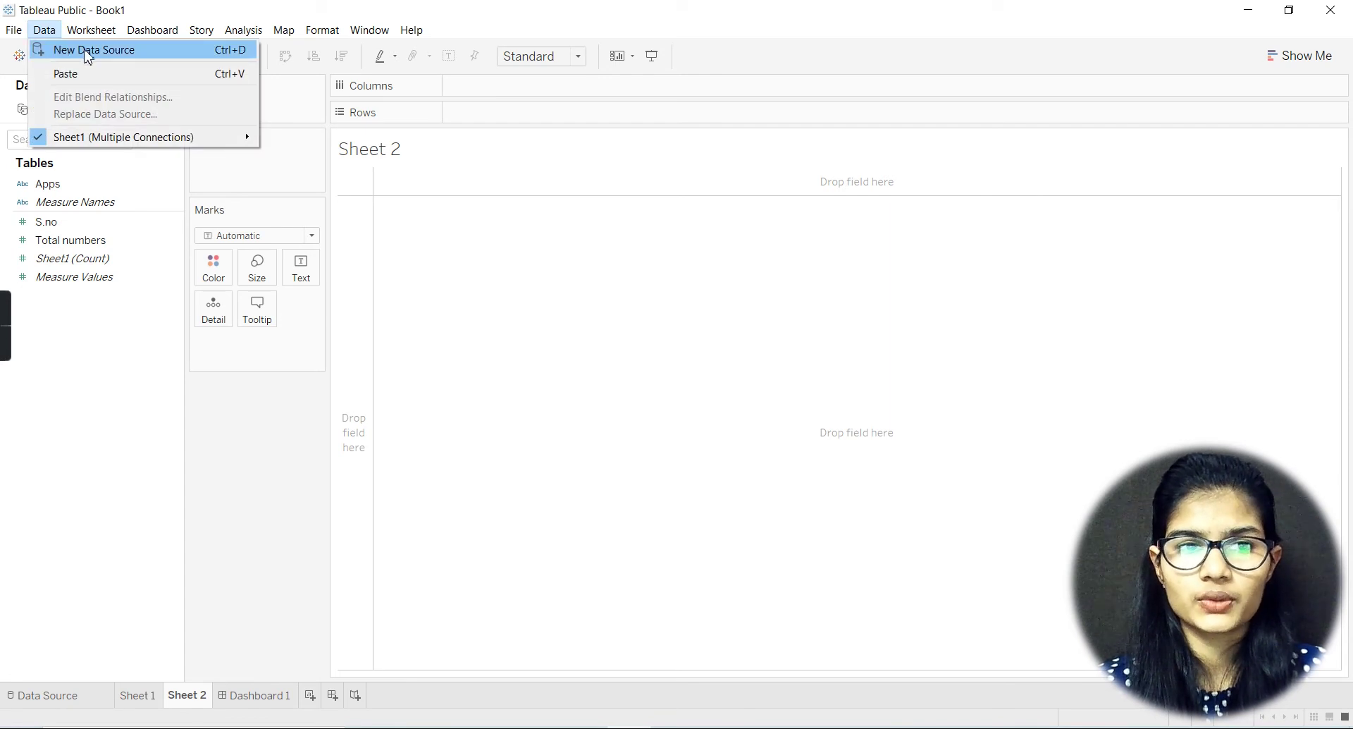
{"action": "mouse_move", "coordinate": [88, 38]}
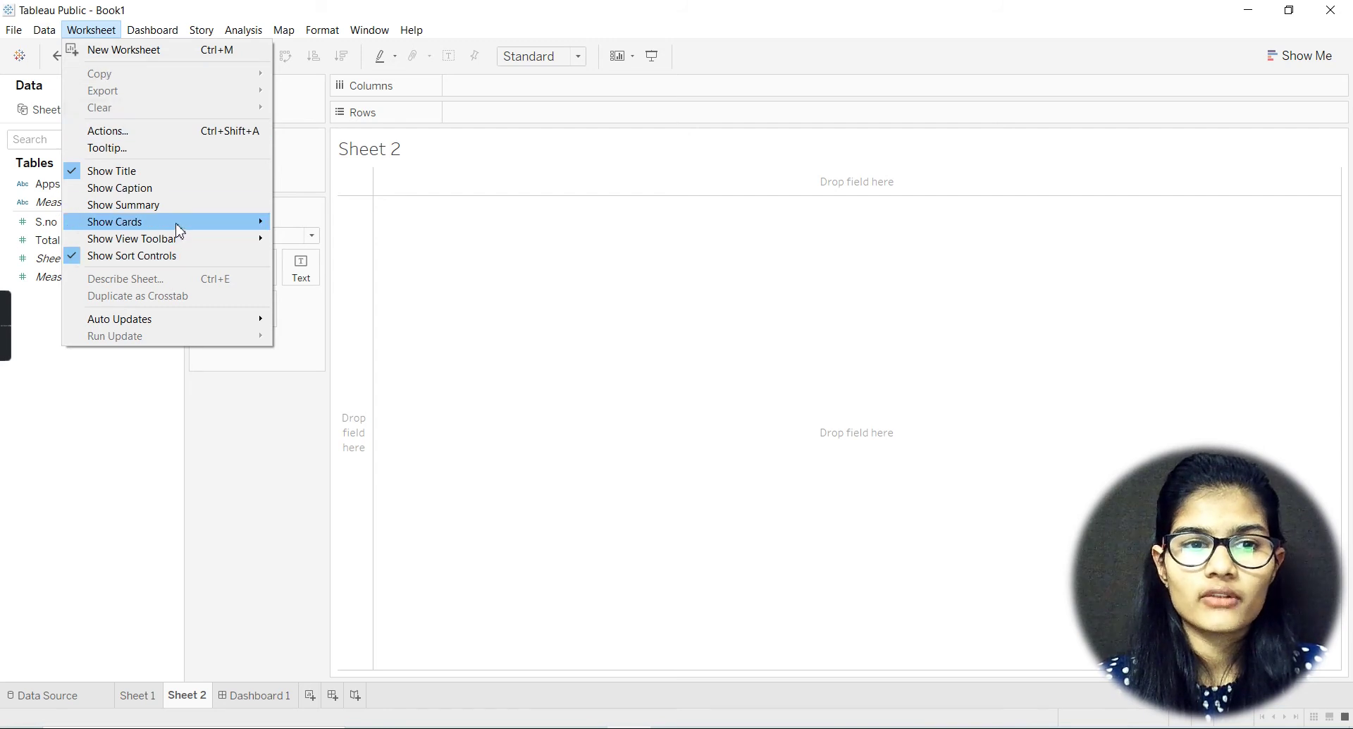
{"action": "mouse_move", "coordinate": [179, 227]}
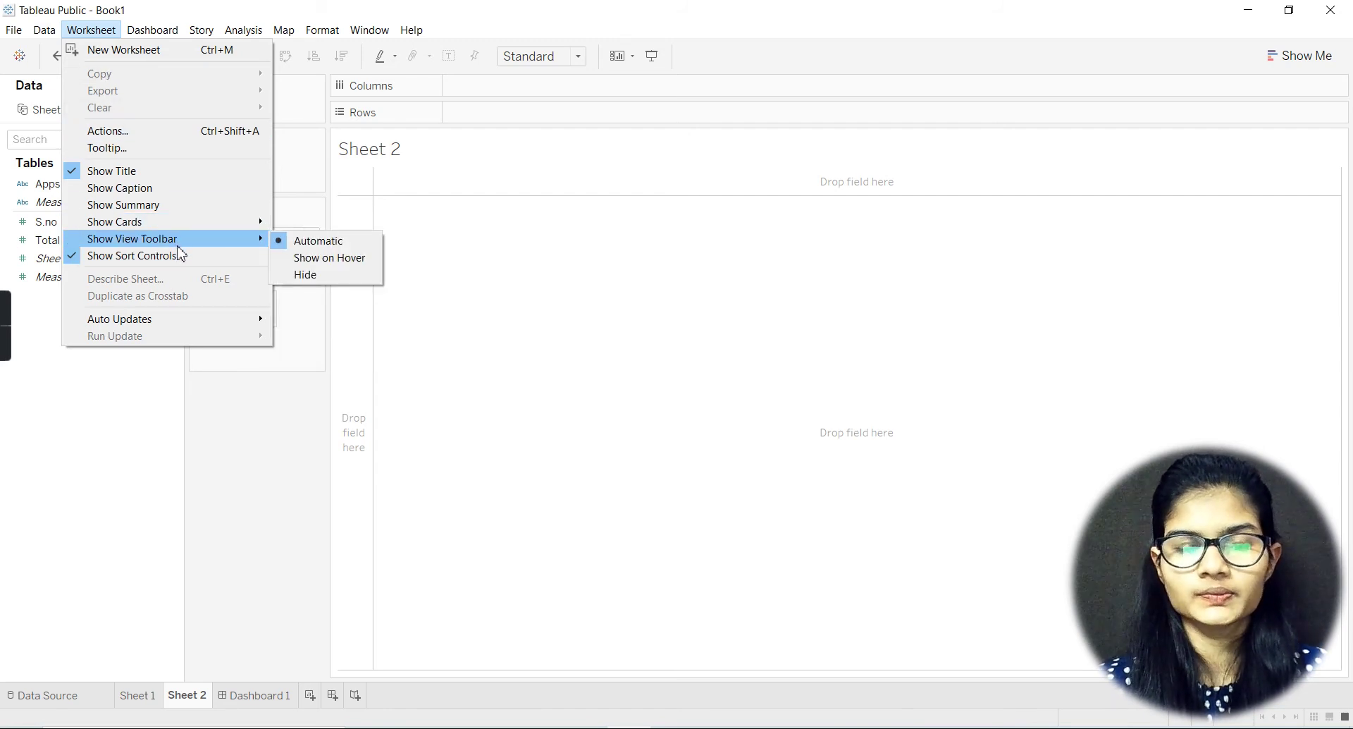
{"action": "mouse_move", "coordinate": [154, 35]}
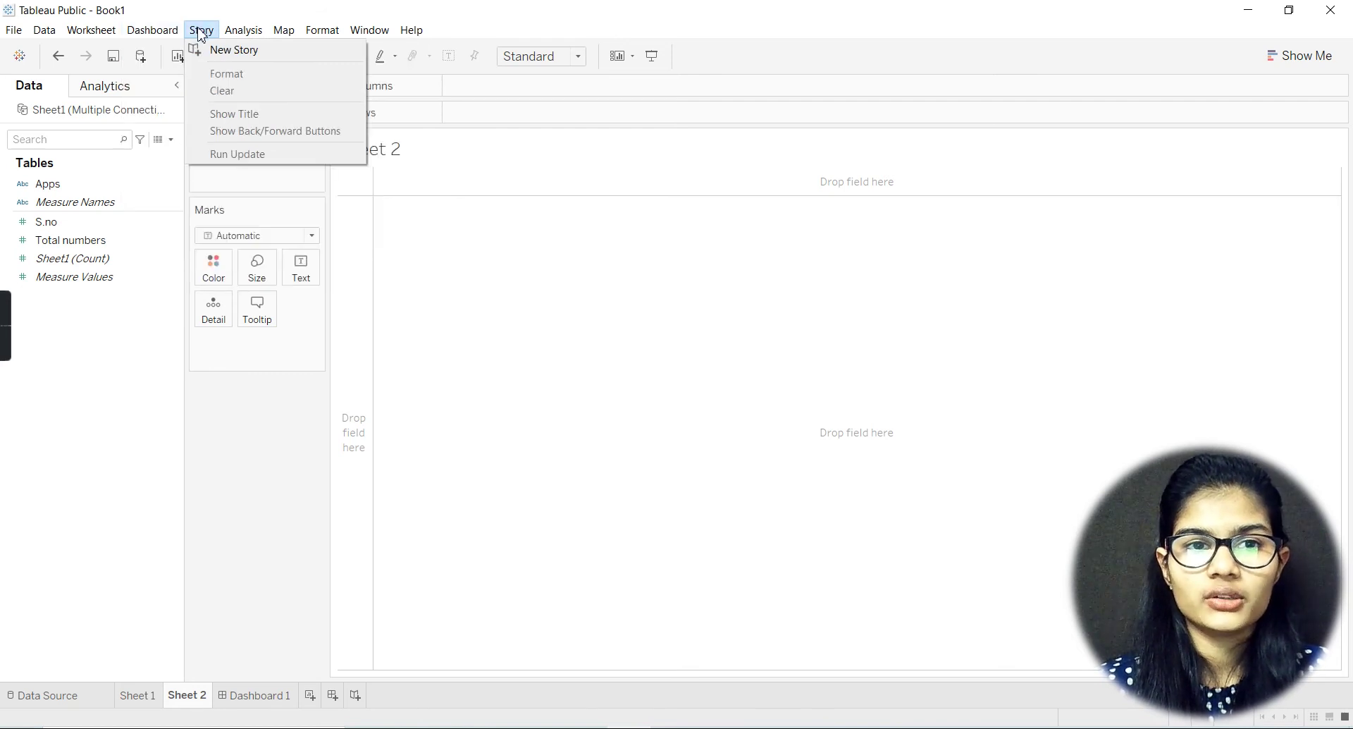
Browse the Analysis, Map and Format menus, then dismiss them to show Sheet 2.
{"action": "mouse_move", "coordinate": [249, 37]}
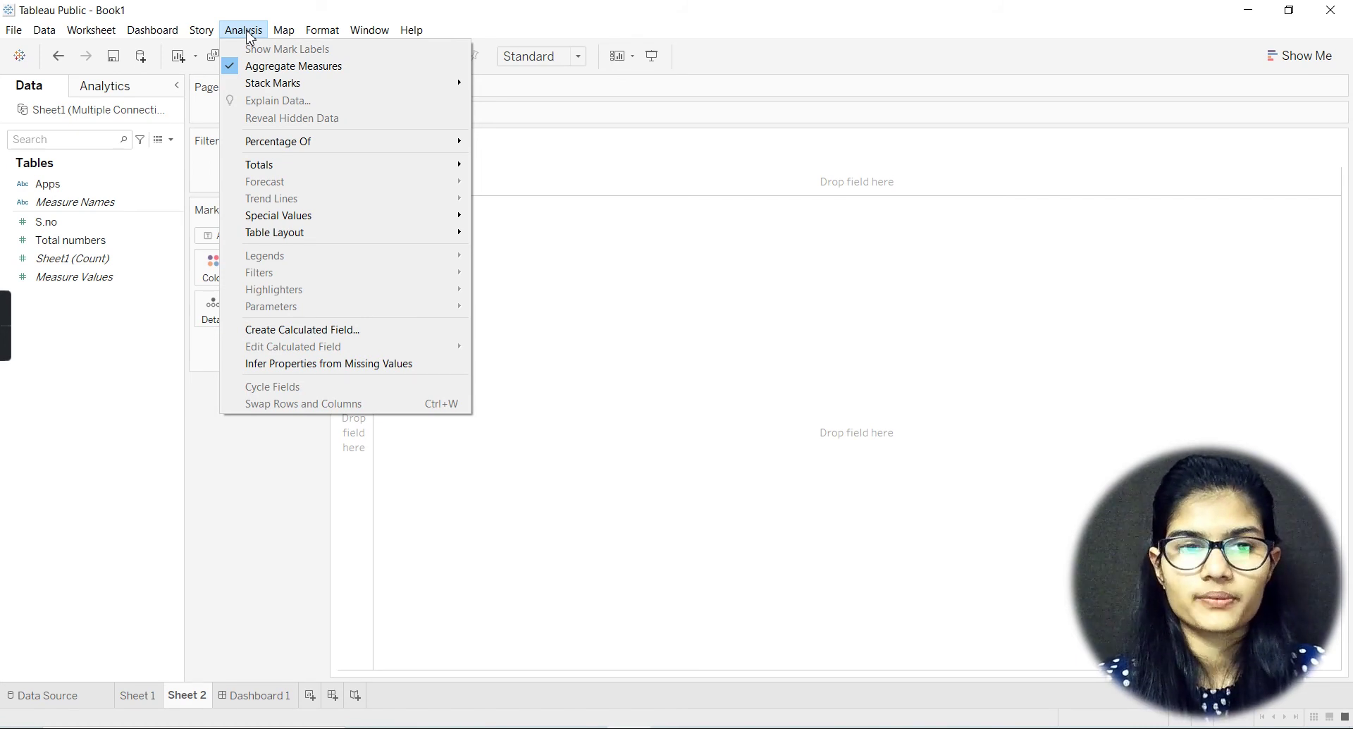
{"action": "mouse_move", "coordinate": [299, 62]}
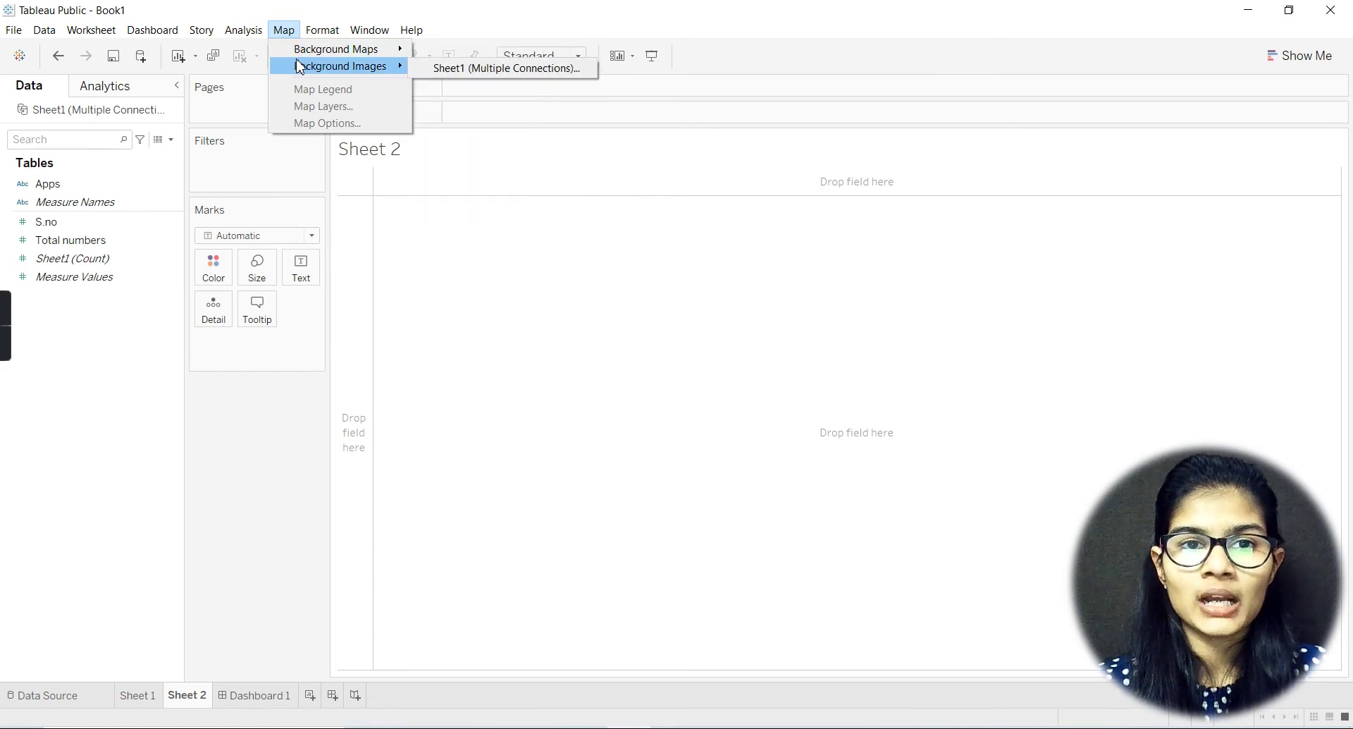
{"action": "mouse_move", "coordinate": [310, 35]}
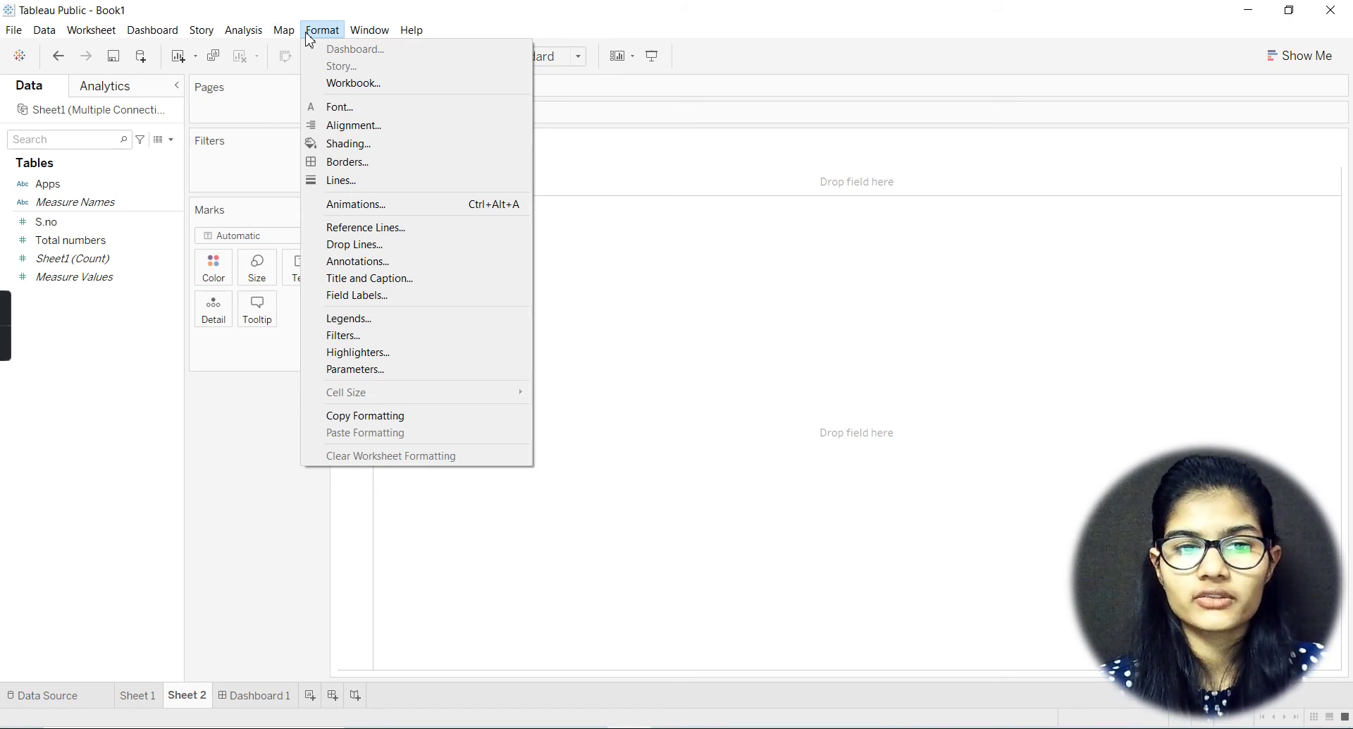
{"action": "left_click", "coordinate": [221, 589]}
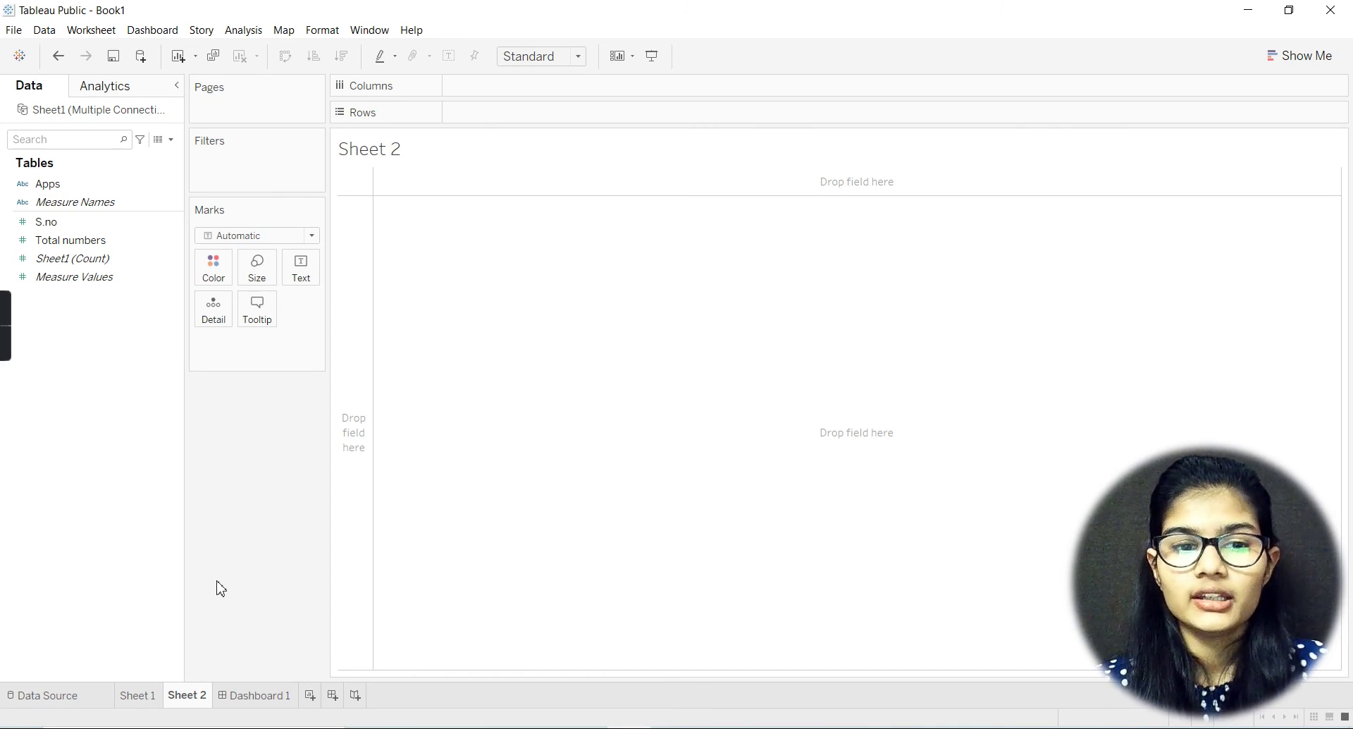
{"action": "left_click", "coordinate": [271, 697]}
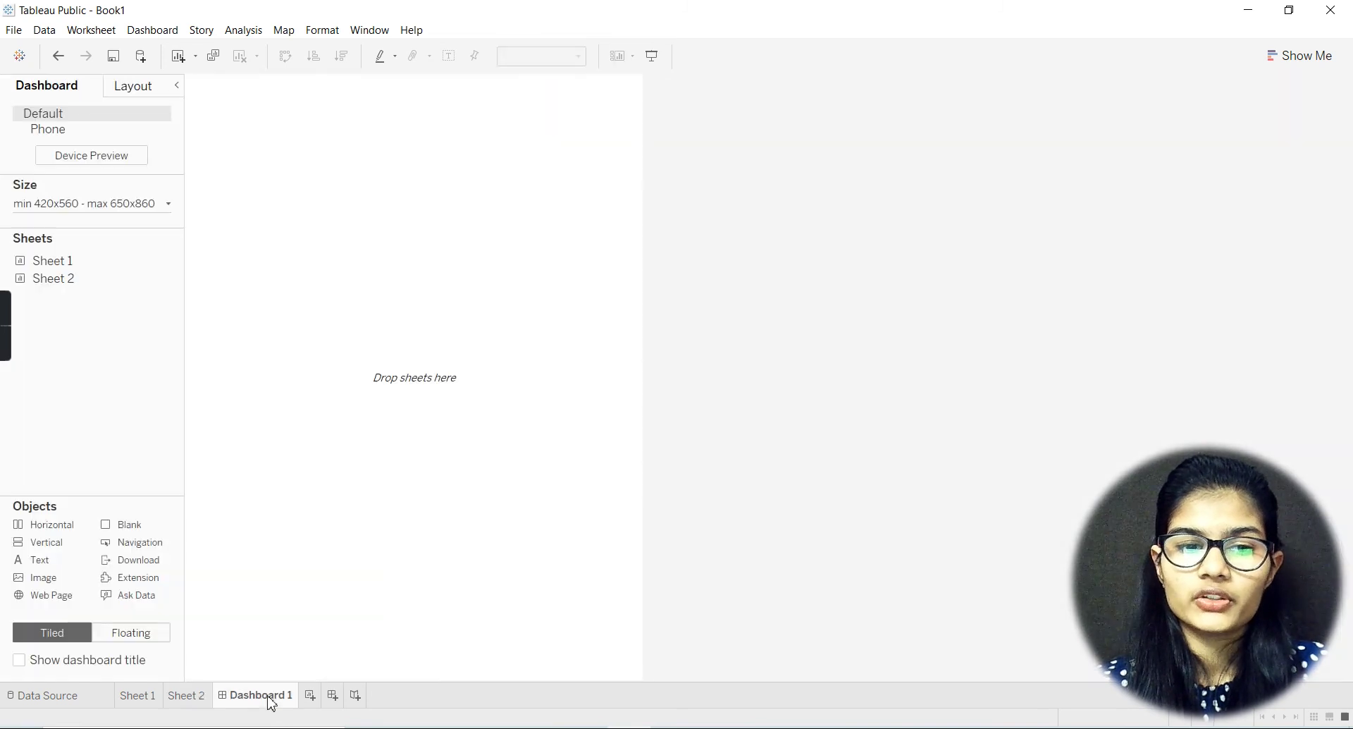
{"action": "left_click", "coordinate": [145, 696]}
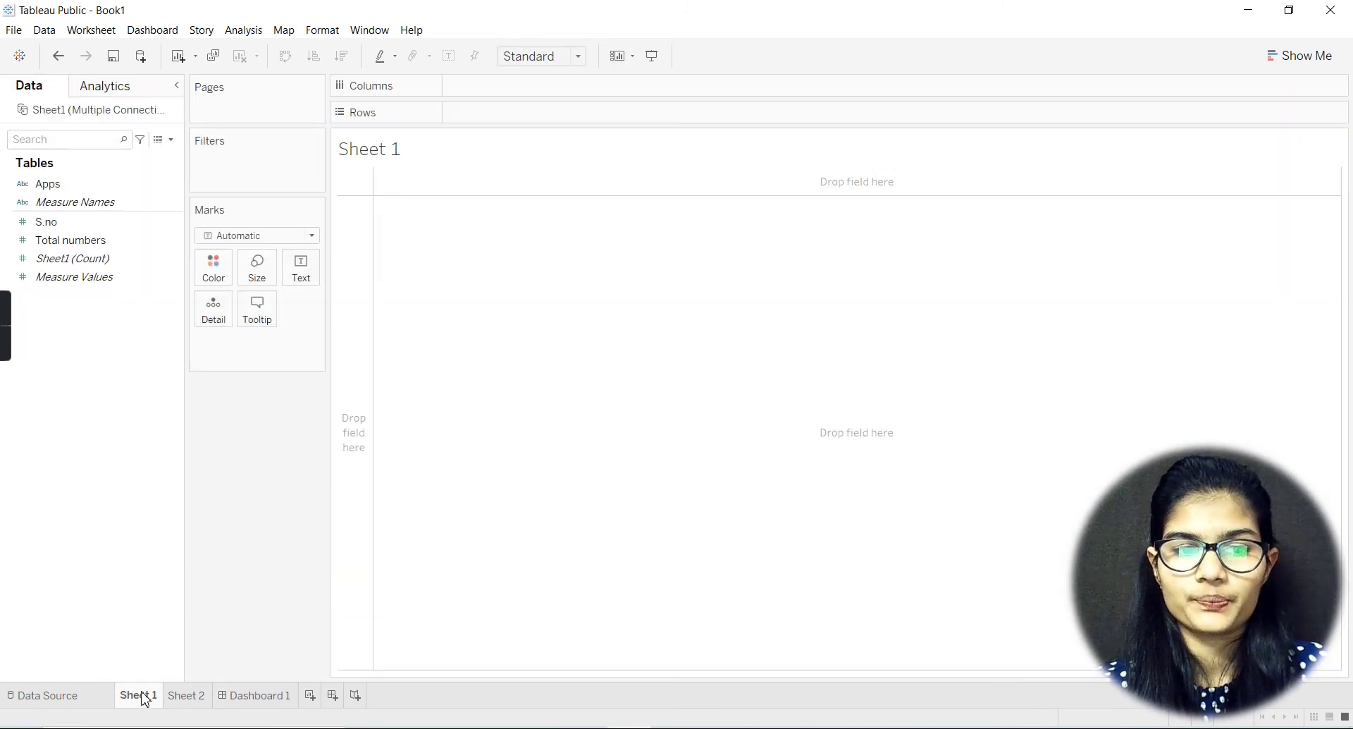
{"action": "left_click", "coordinate": [195, 698]}
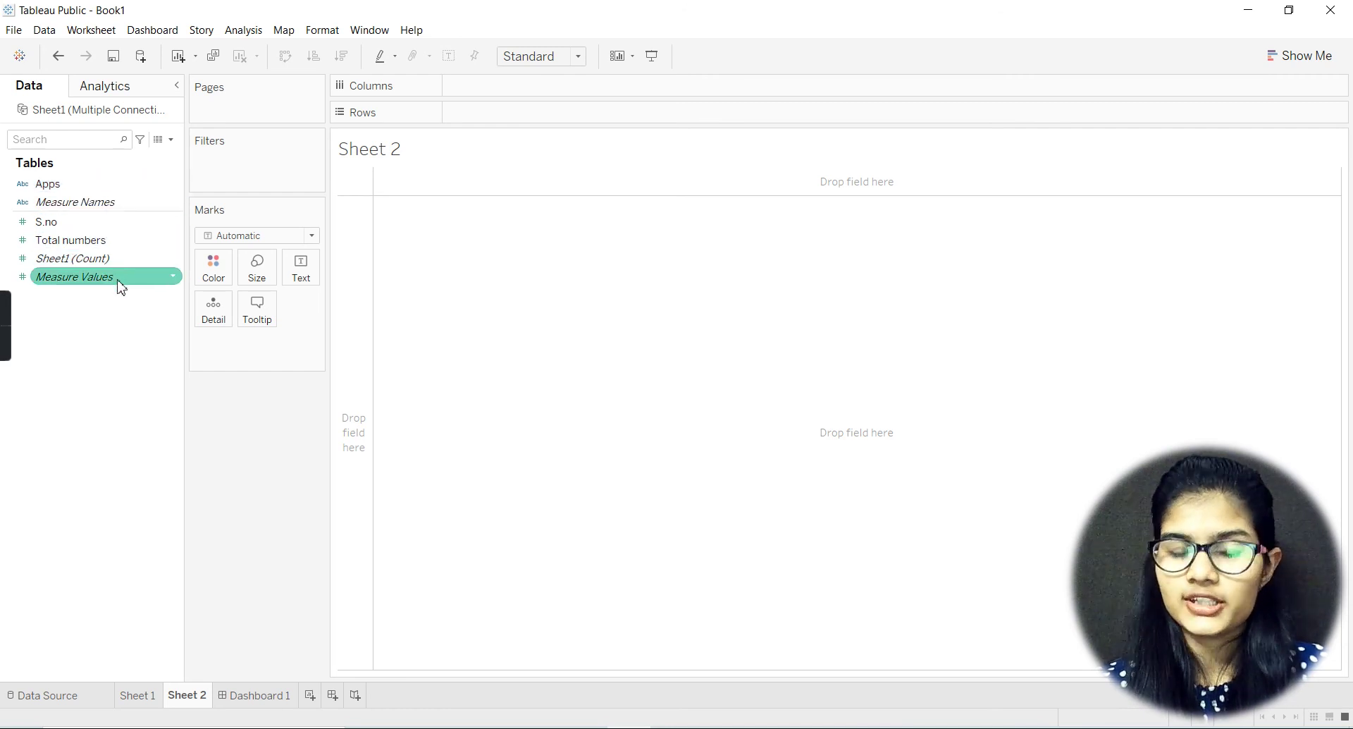
{"action": "mouse_move", "coordinate": [121, 286]}
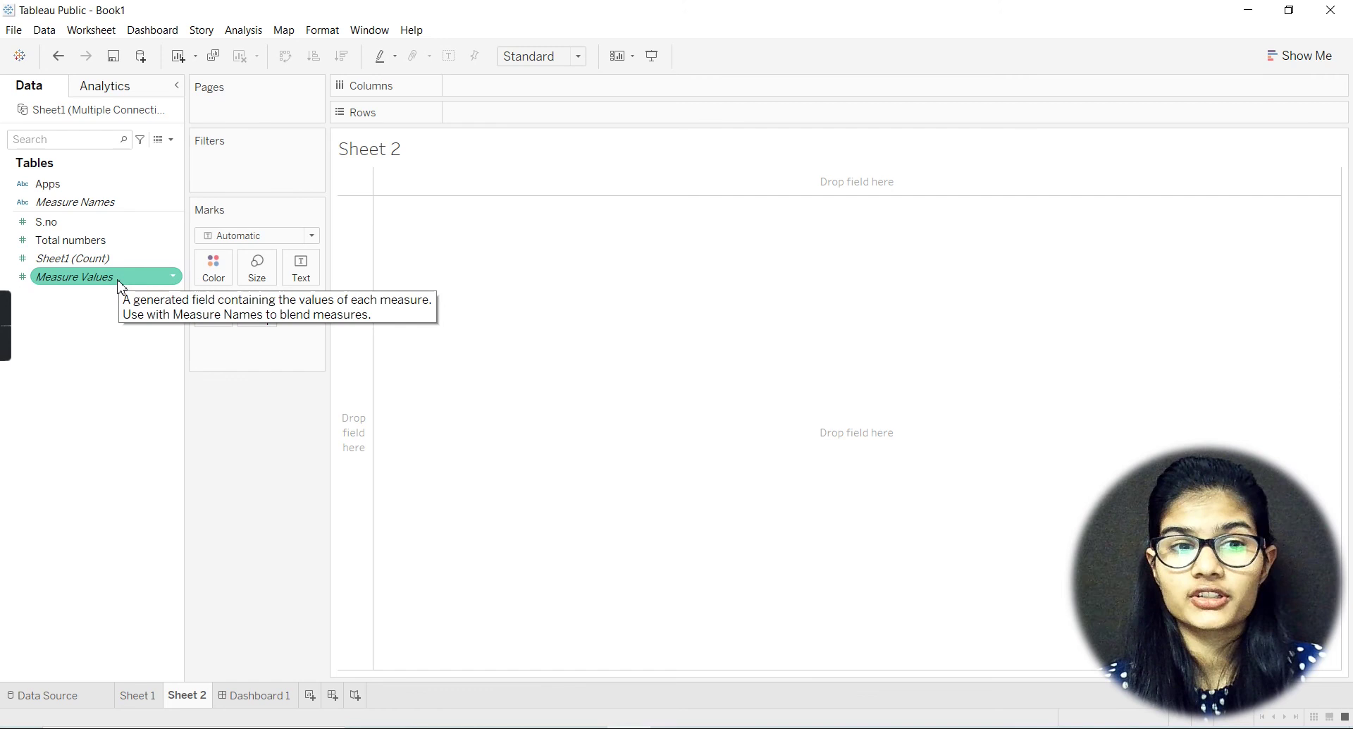